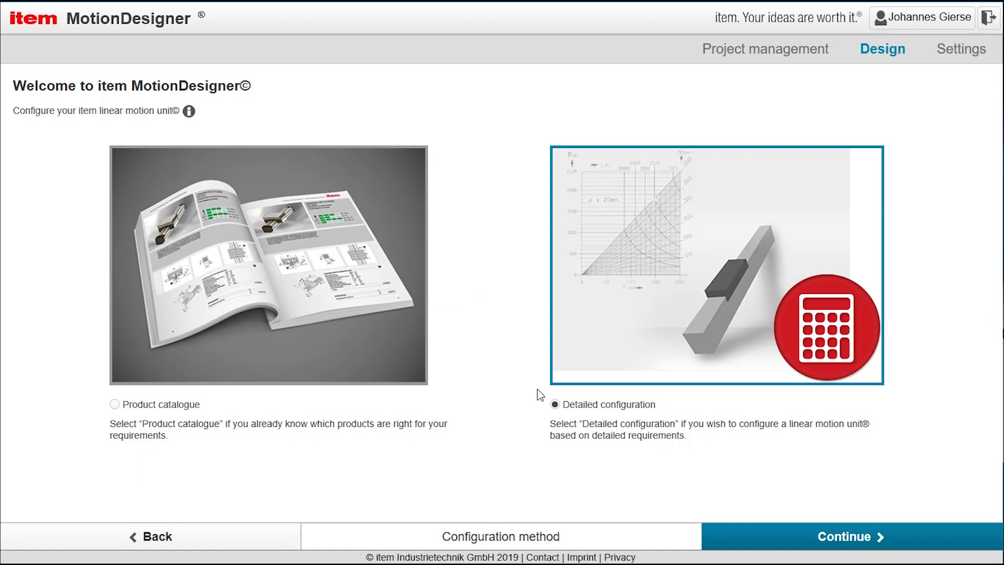
- Pick Detailed configuration instead of the product catalogue and continue to the Usage step
left_click(270, 293)
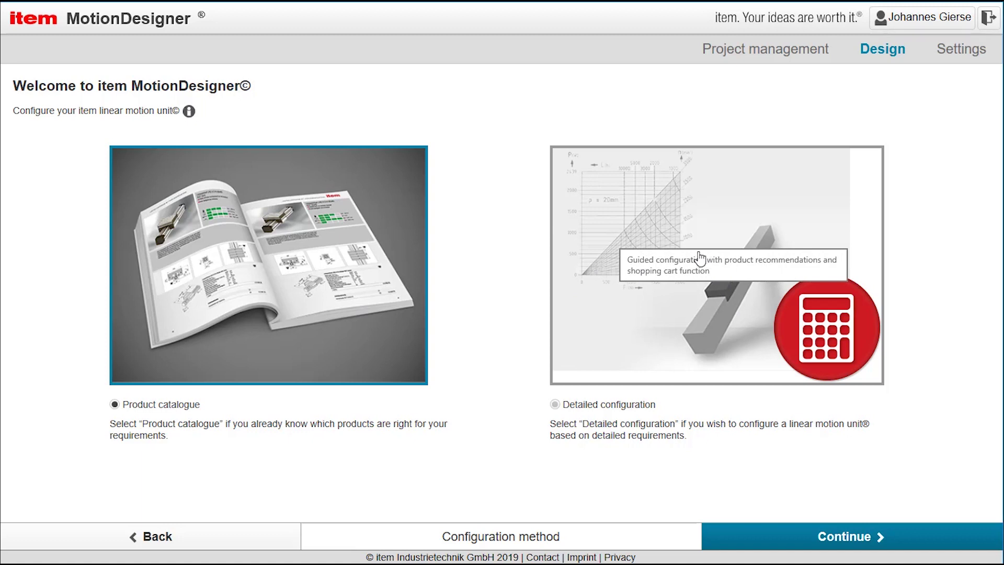
left_click(681, 350)
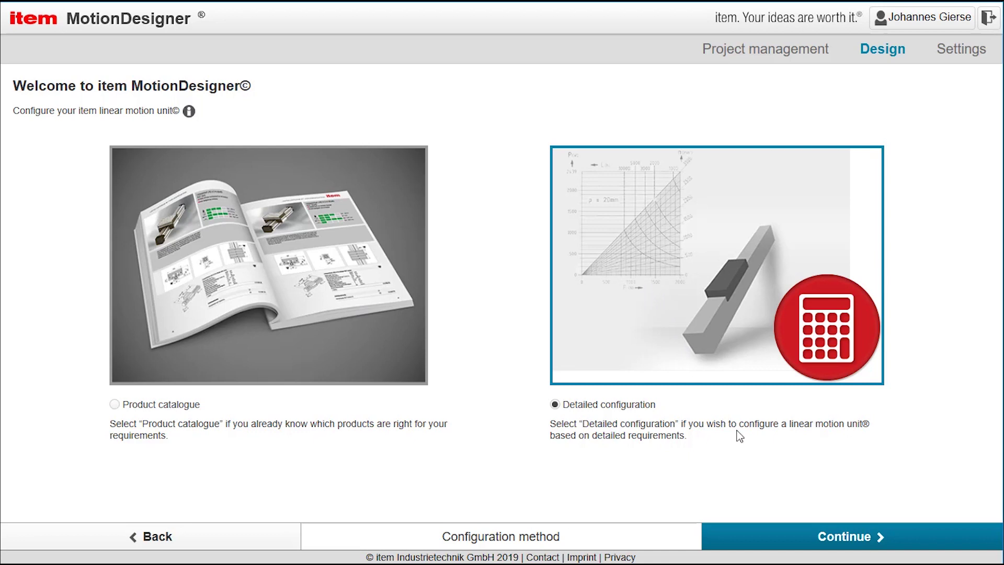
left_click(844, 542)
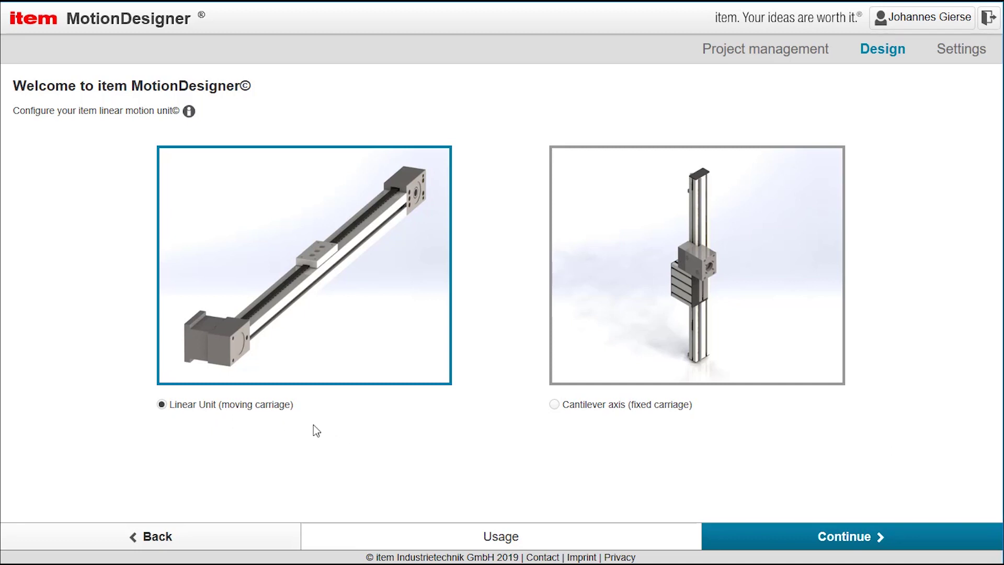
- Keep Linear Unit (moving carriage) as the unit type rather than Cantilever axis
mouse_move(392, 217)
mouse_move(694, 283)
mouse_move(336, 322)
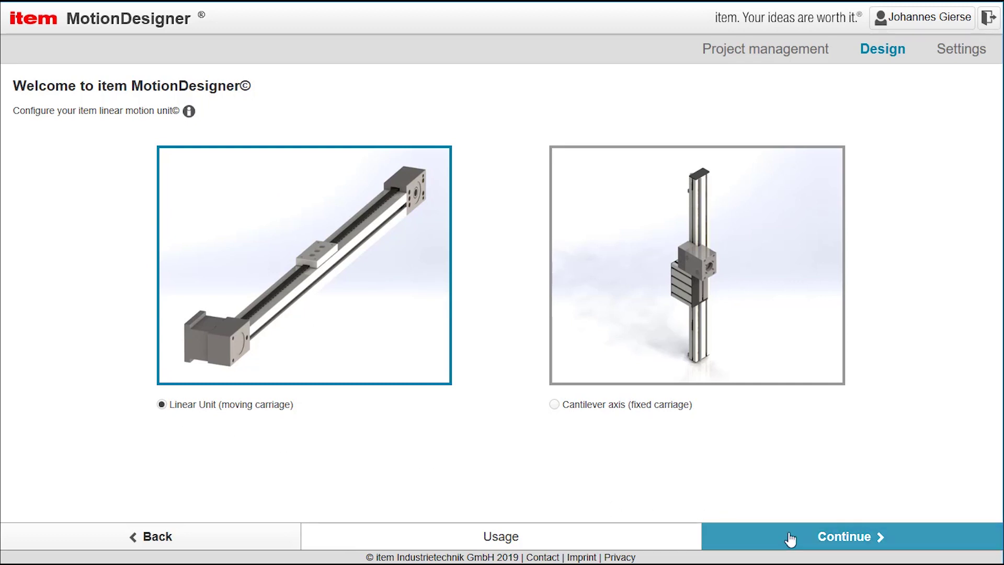
- Require 0.10 mm repeatability and exclude Chain drives, leaving 9 of 25 units
left_click(831, 539)
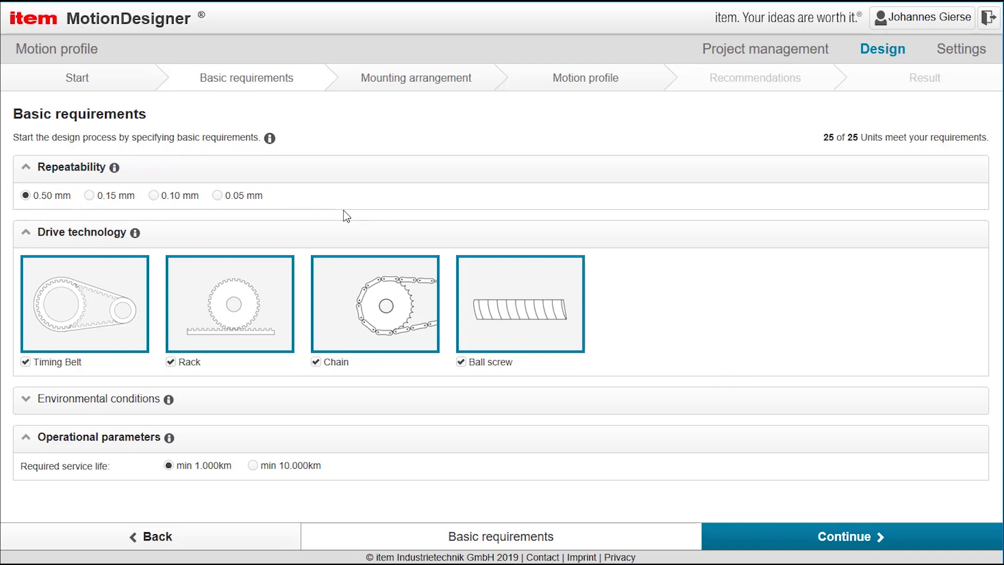
left_click(155, 196)
left_click(362, 310)
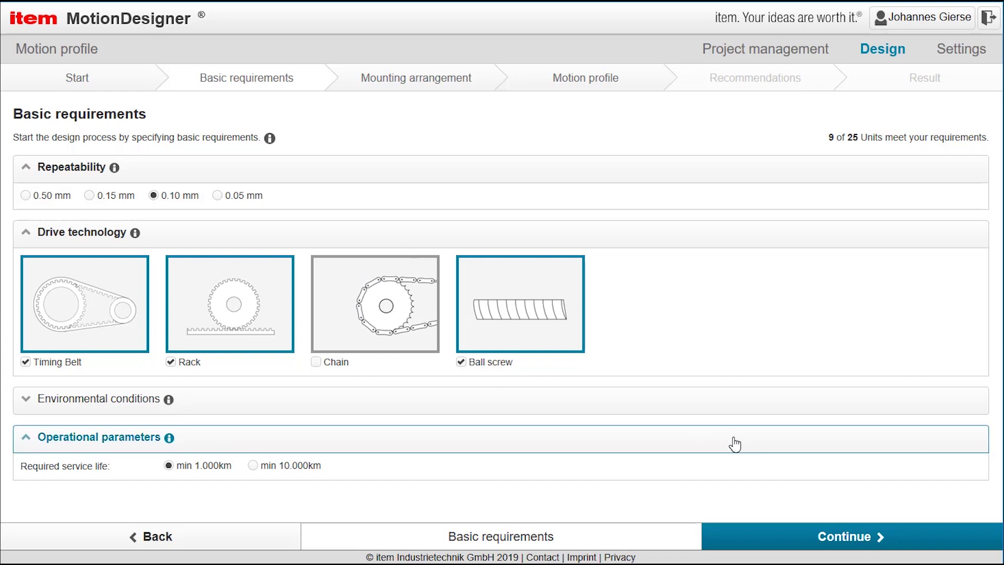
left_click(29, 408)
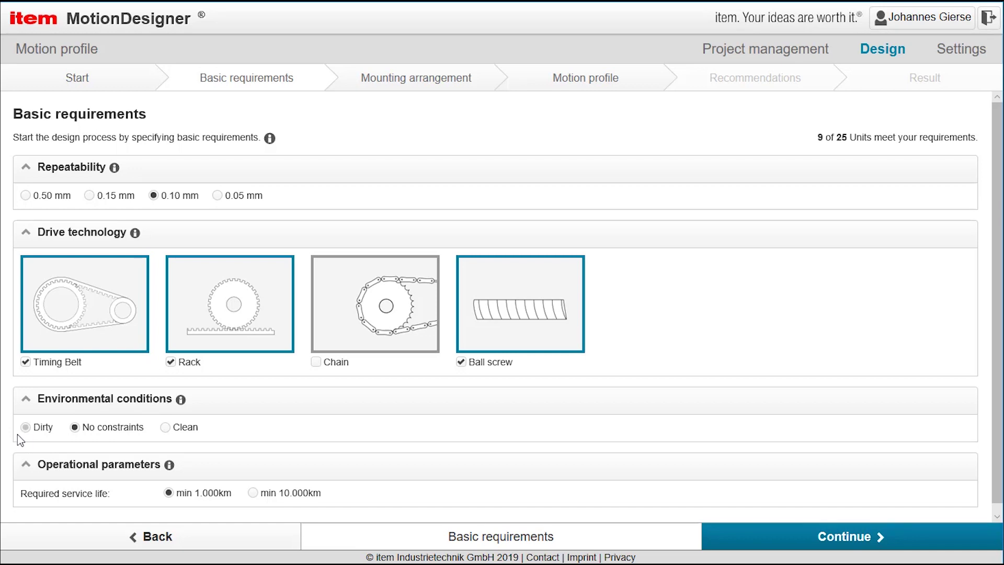
left_click_drag(999, 434, 768, 473)
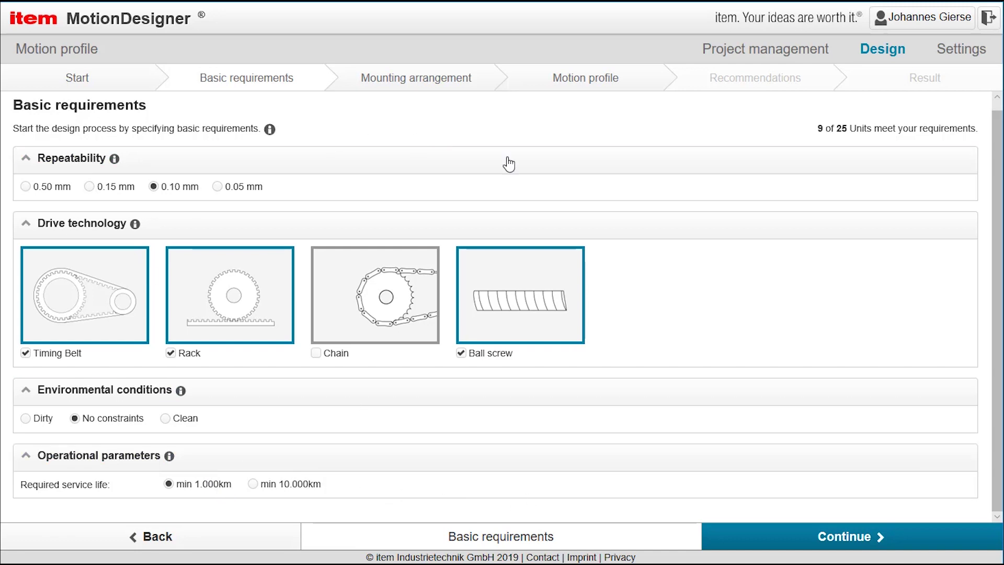
left_click(845, 542)
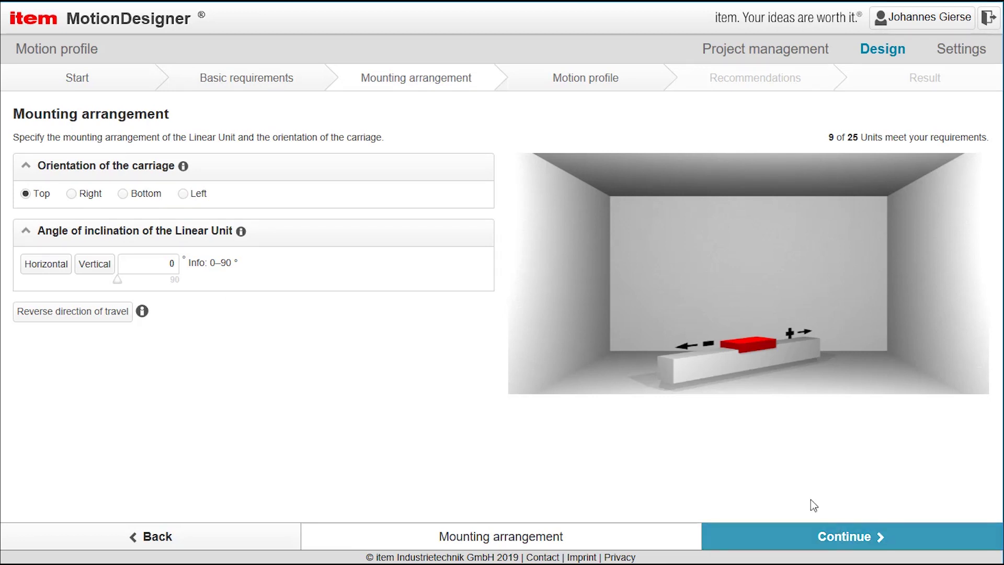
- Mount the unit horizontally at 0° inclination with the carriage in Bottom orientation
left_click(100, 273)
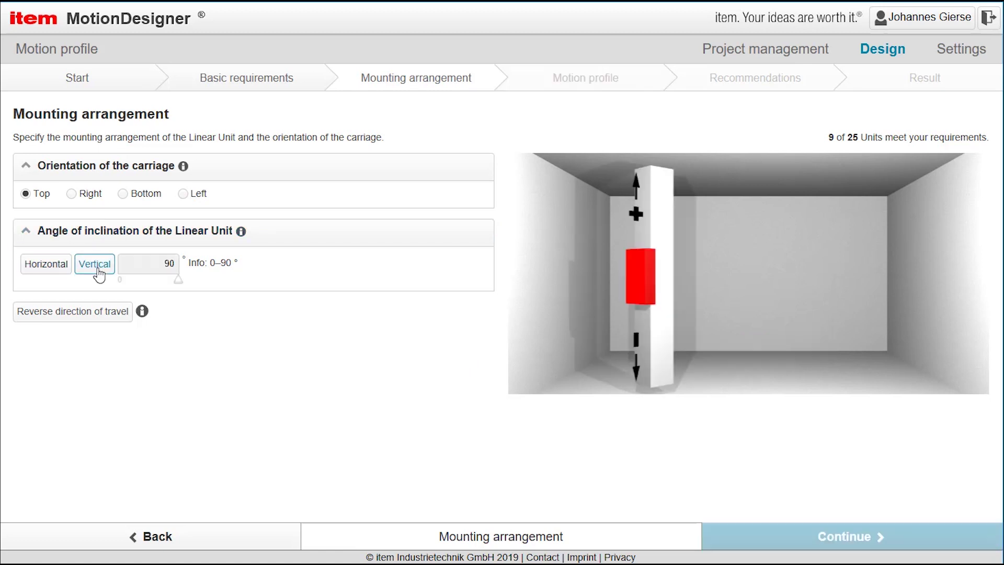
left_click(51, 268)
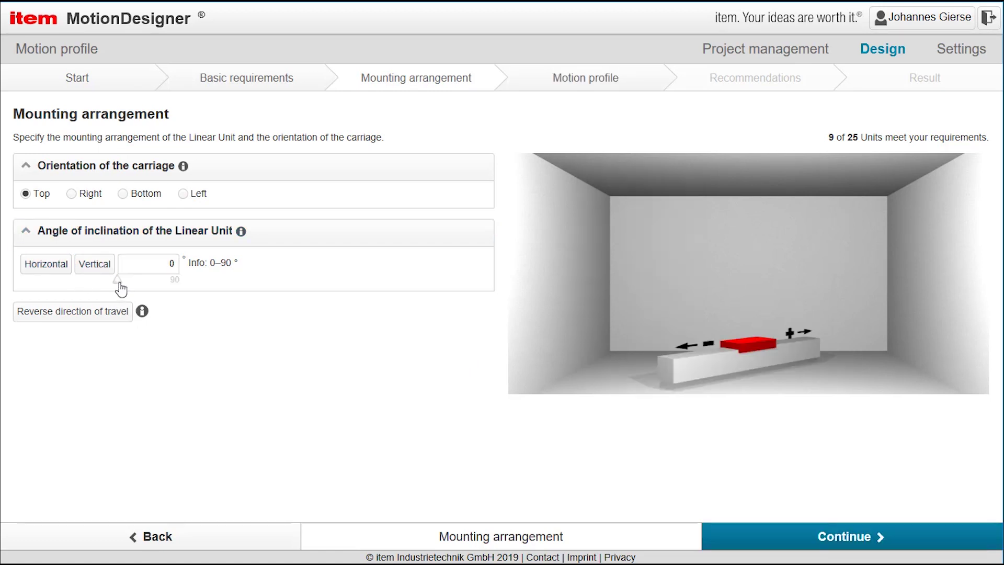
left_click_drag(118, 281, 144, 282)
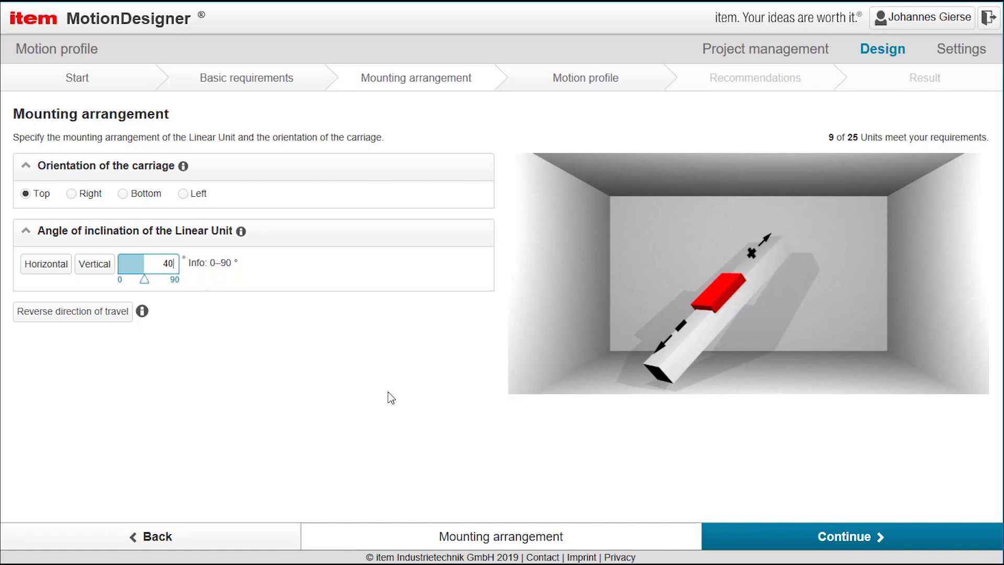
left_click(60, 267)
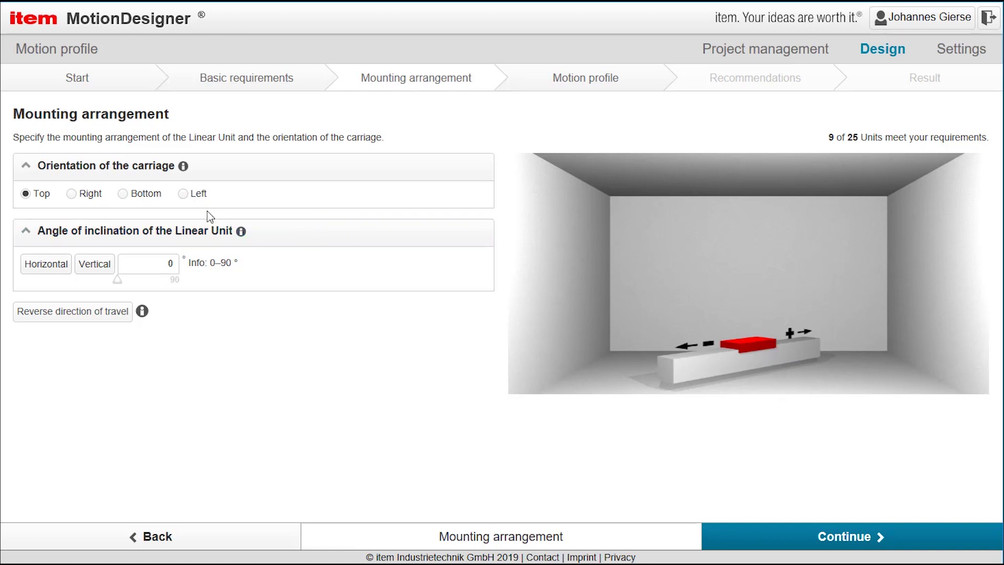
left_click(129, 197)
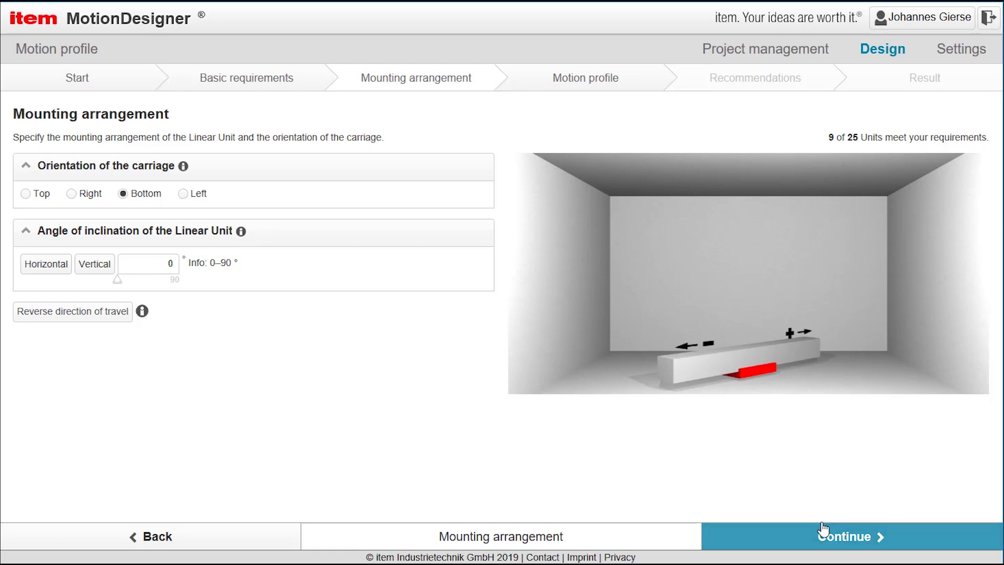
left_click(857, 538)
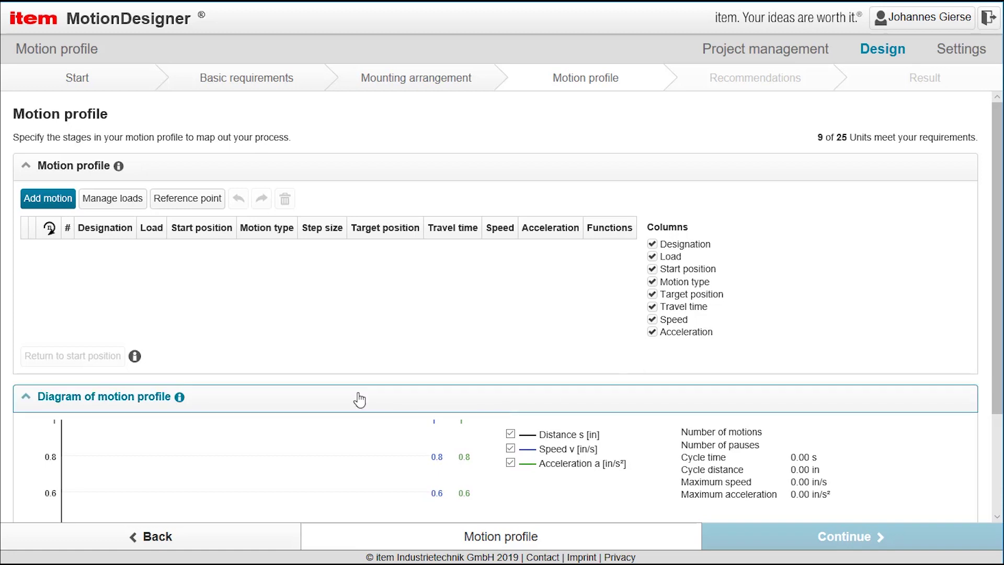
- Edit the existing load and rename it to 'Printhead'
left_click(111, 199)
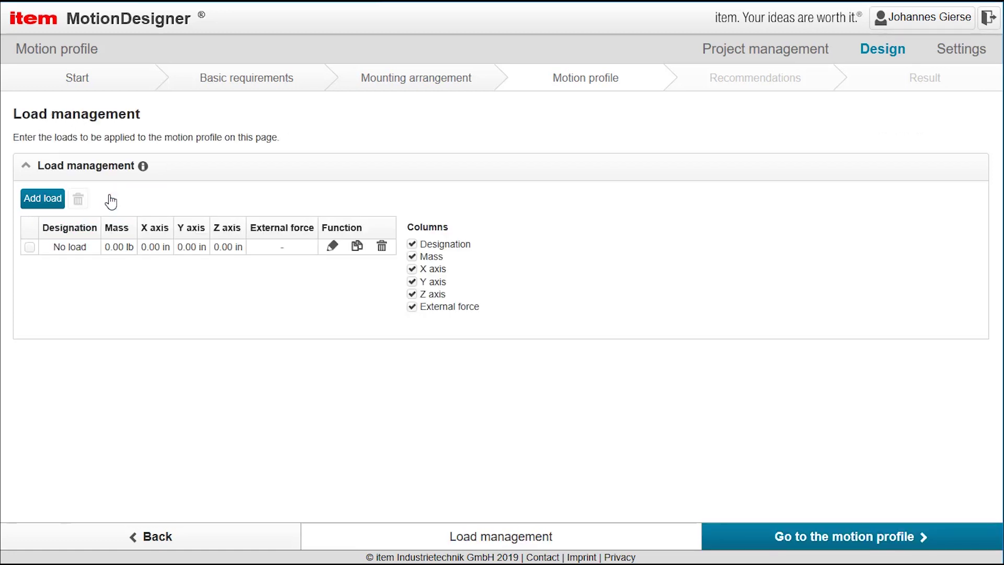
left_click(337, 249)
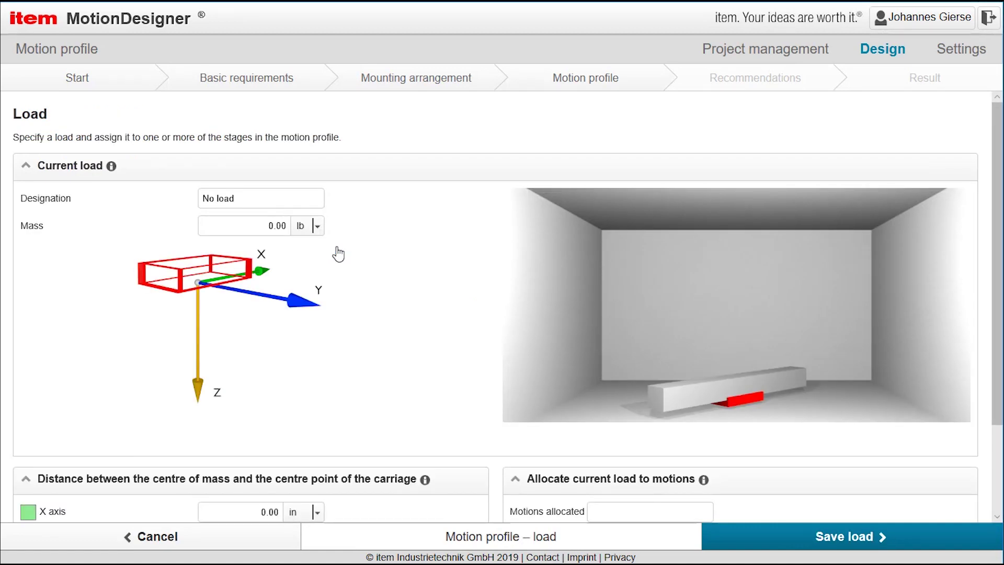
triple_click(234, 196)
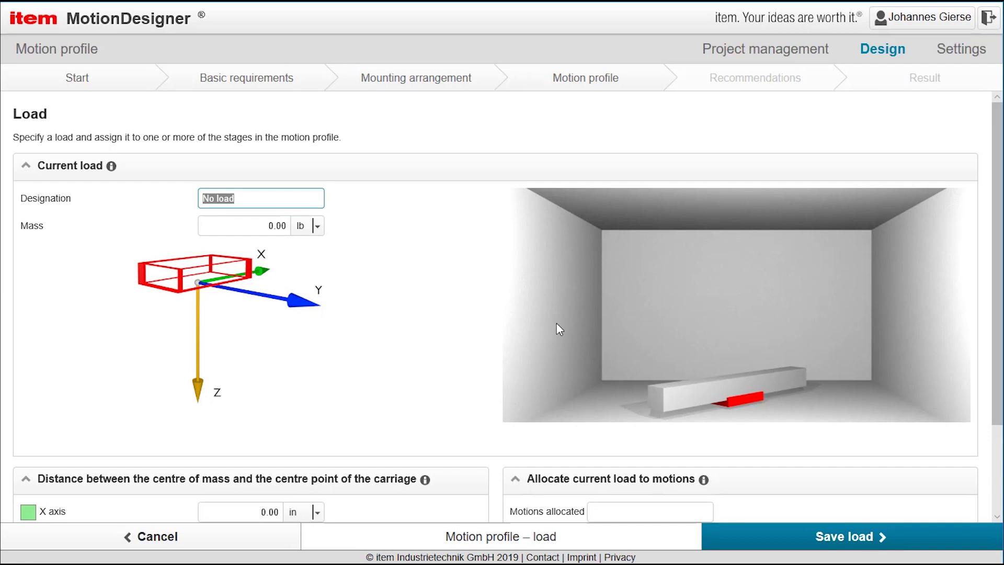
type("Printhead")
- Set the Printhead mass to 10 lb and its Z-axis offset to 2 in
left_click(269, 225)
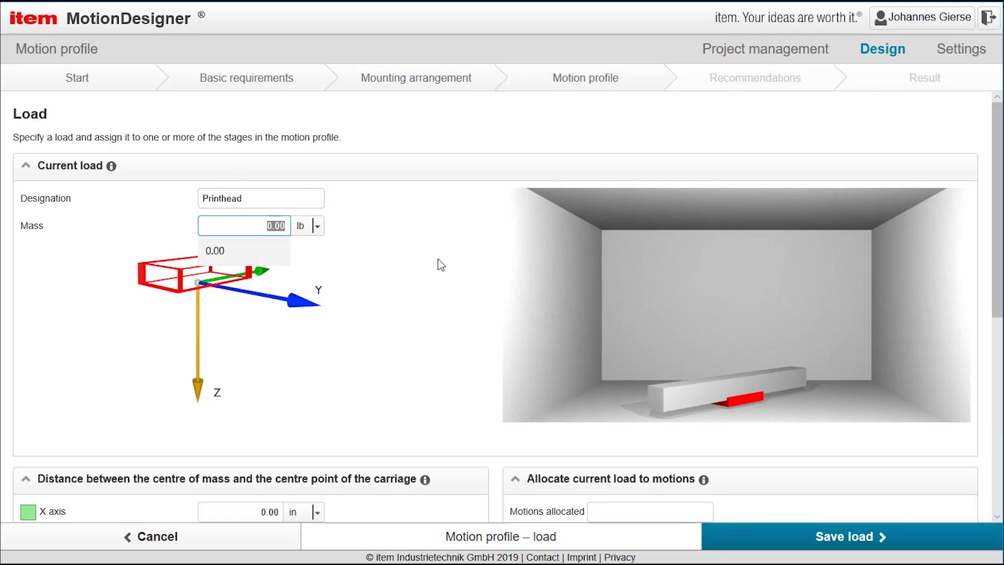
type("10")
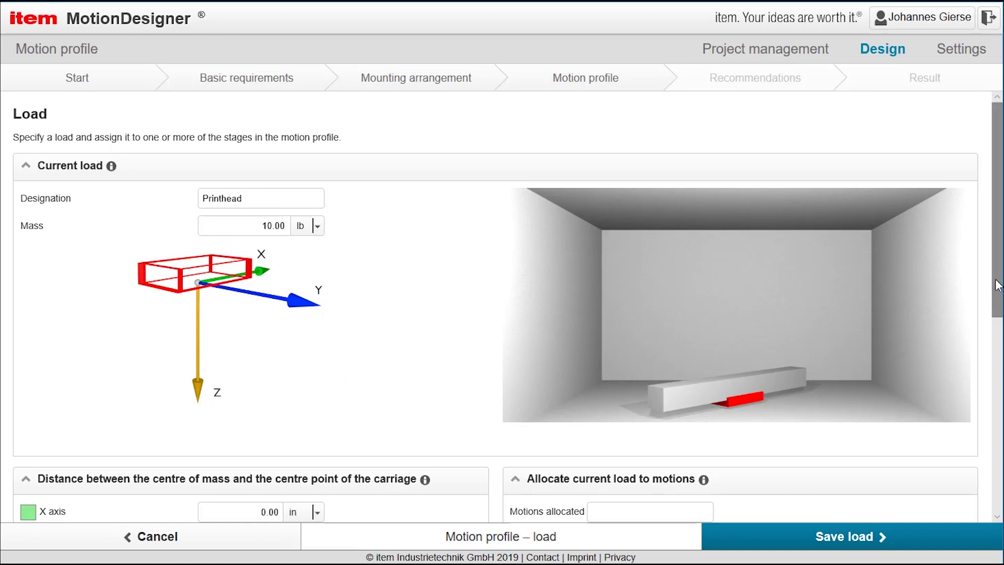
left_click_drag(997, 287, 979, 400)
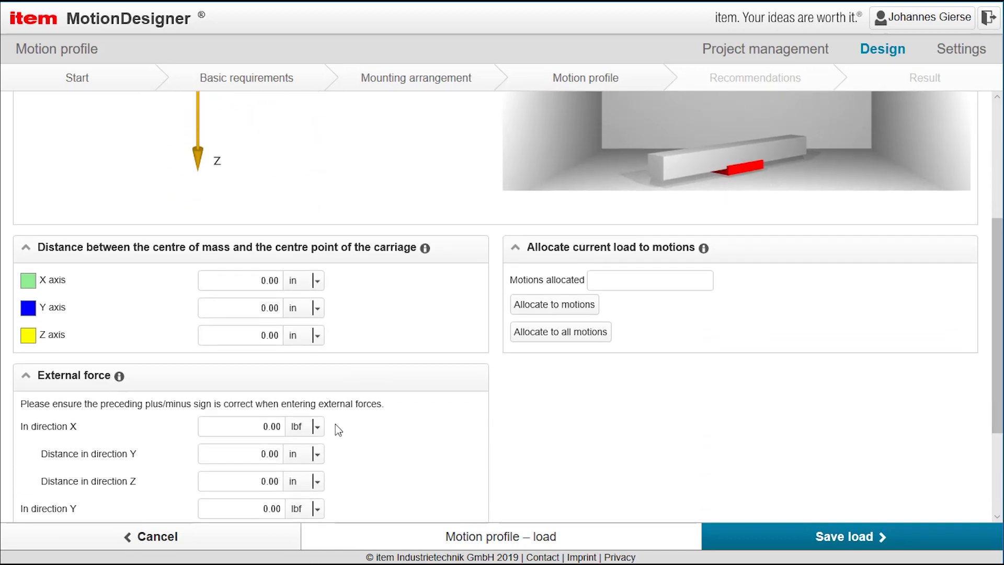
left_click(269, 337)
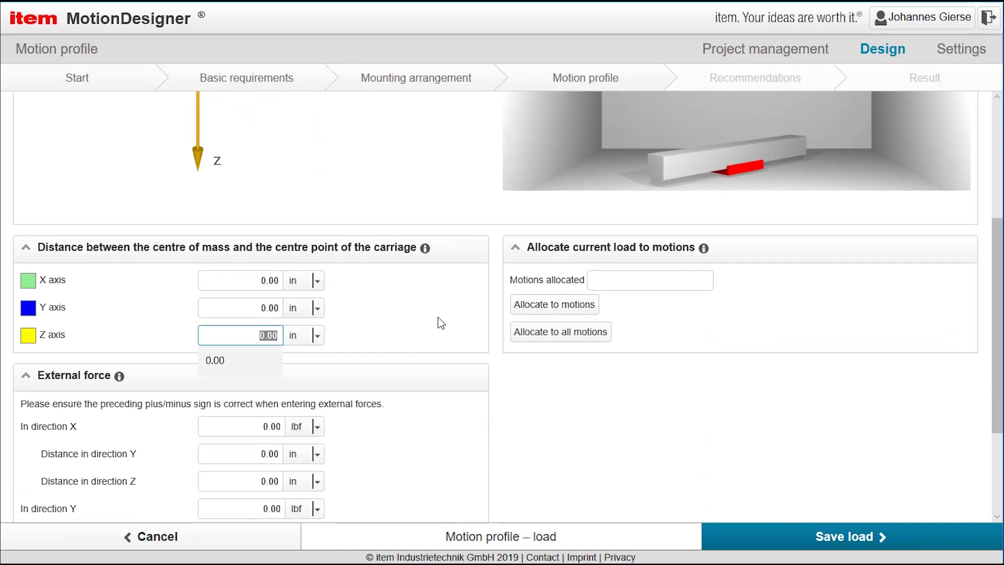
type("2")
key("Tab")
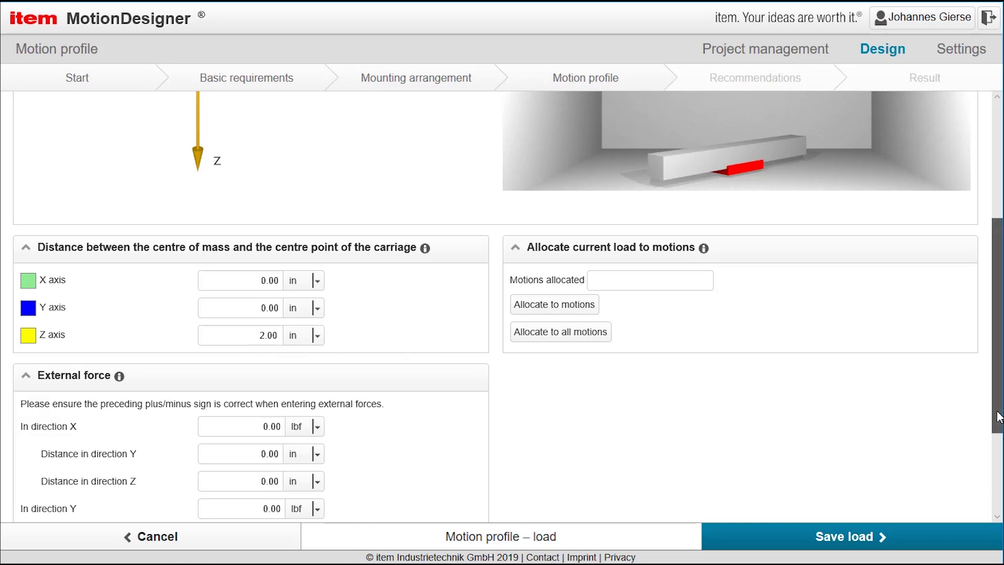
left_click_drag(998, 417, 996, 497)
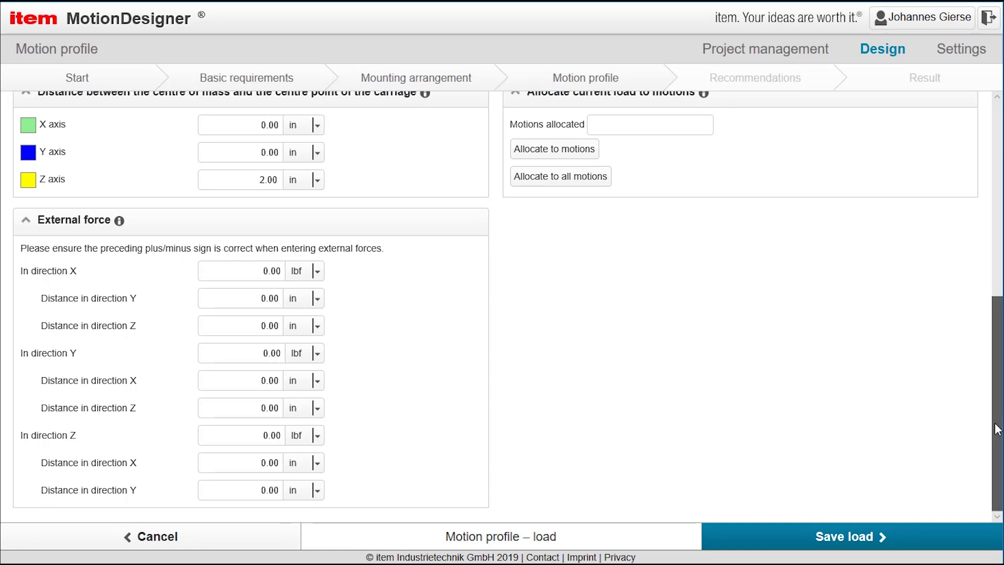
left_click_drag(998, 416, 998, 373)
- Save the Printhead load (10.00 lb, 2.00 in on Z) to Load management
left_click(833, 539)
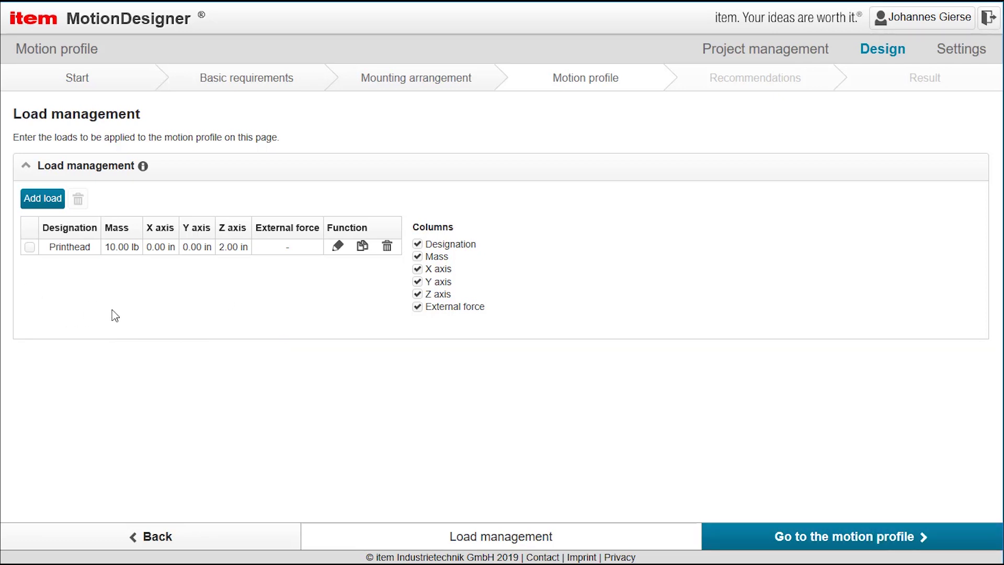
- Continue to the motion profile and add a new motion, Motion 1
left_click(853, 539)
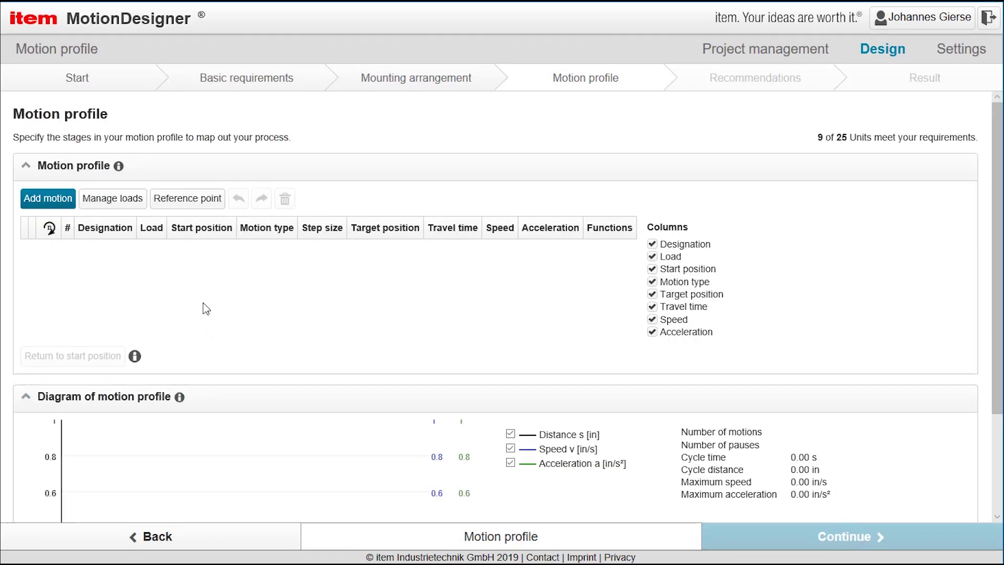
left_click(63, 200)
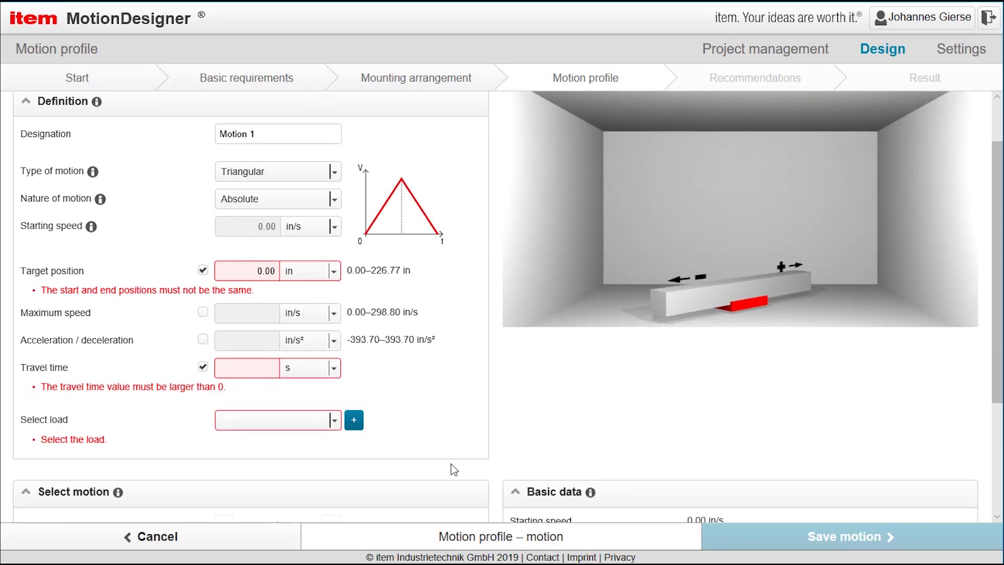
scroll(473, 443, "up", 2)
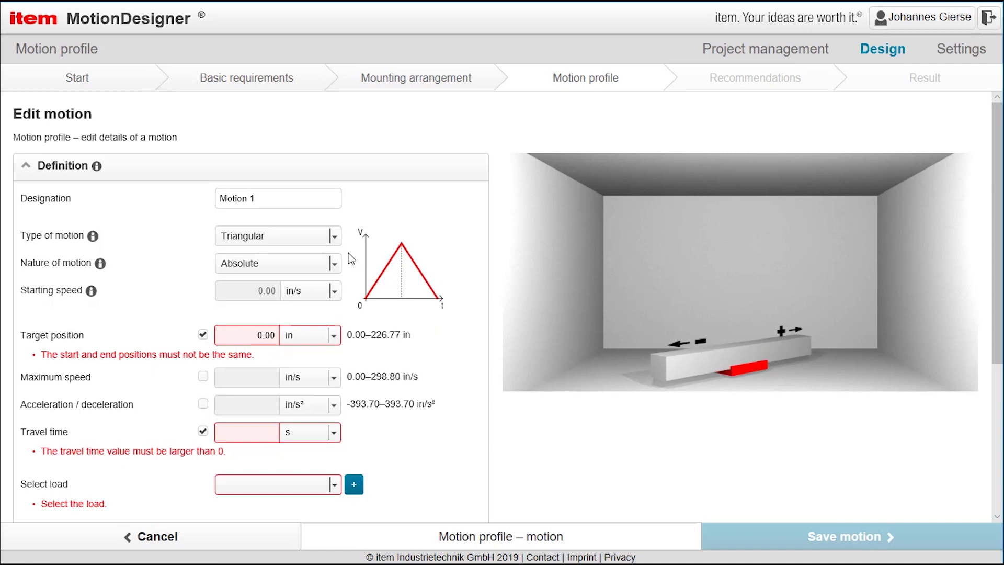
- Set Motion 1's type of motion to 1/3 Trapezoidal
left_click(335, 238)
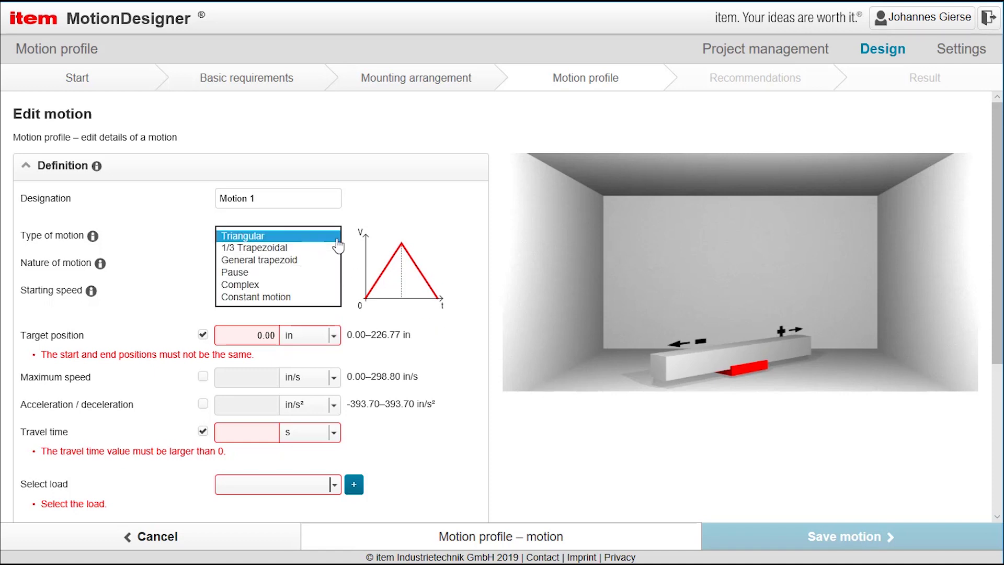
left_click(329, 247)
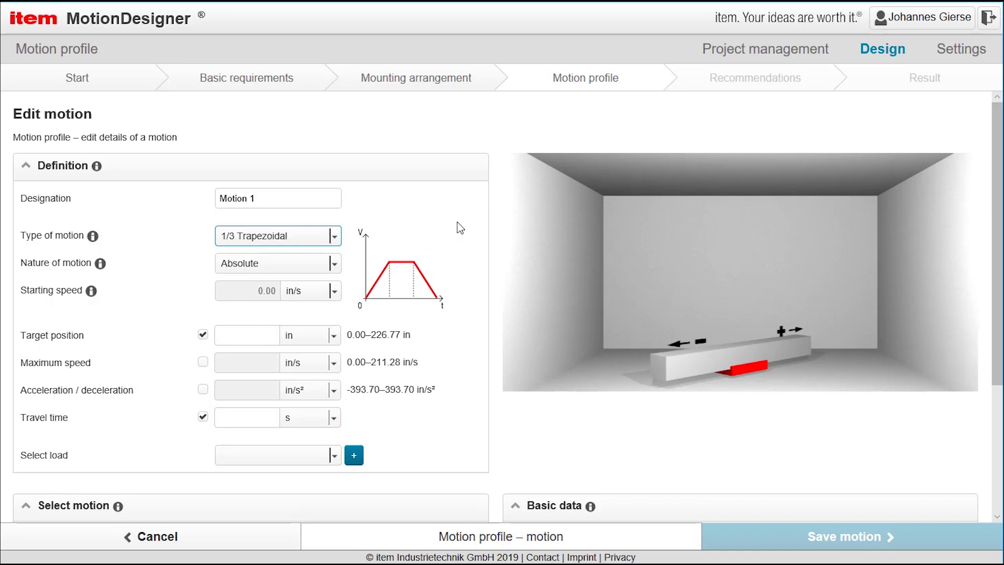
left_click(335, 238)
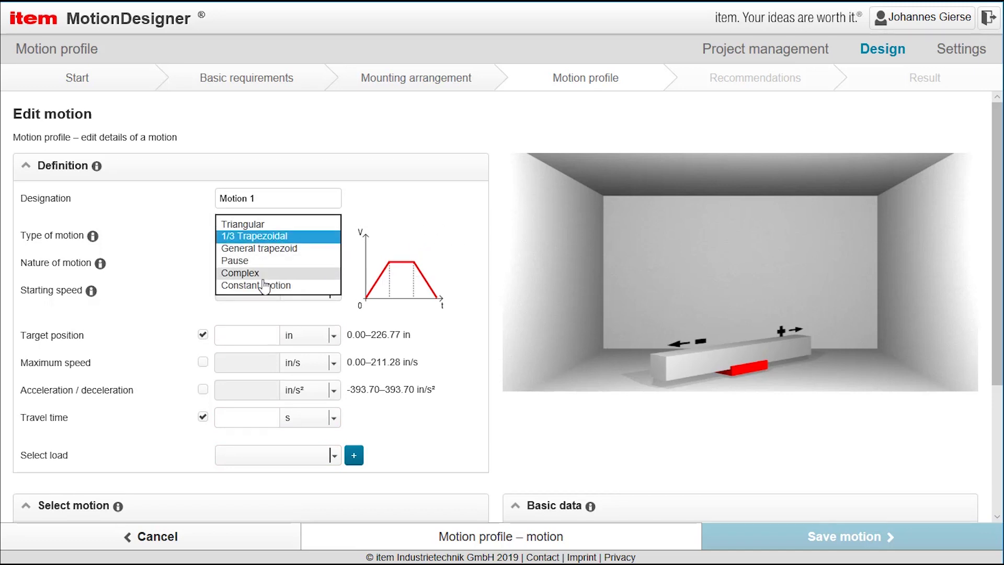
left_click(406, 206)
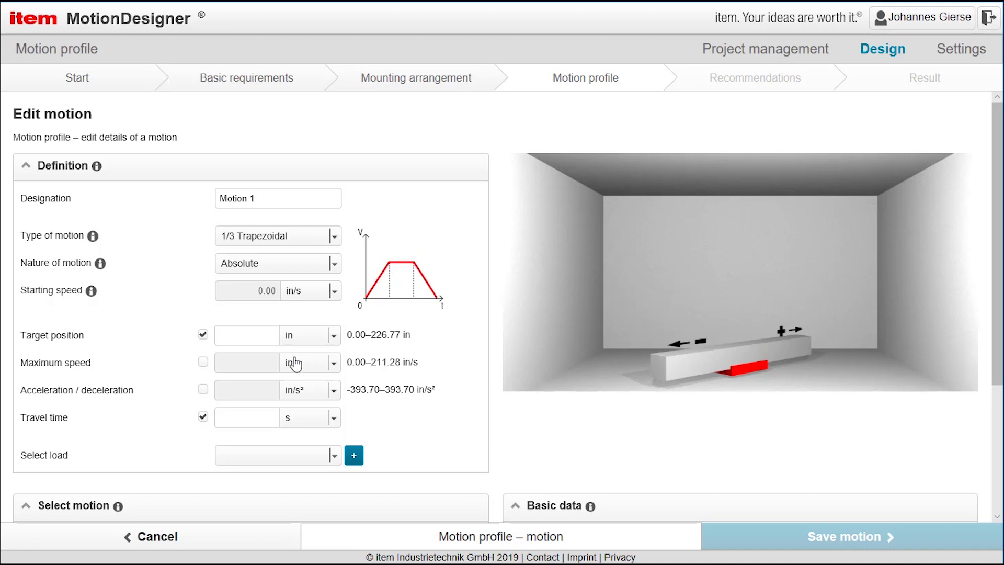
left_click(251, 335)
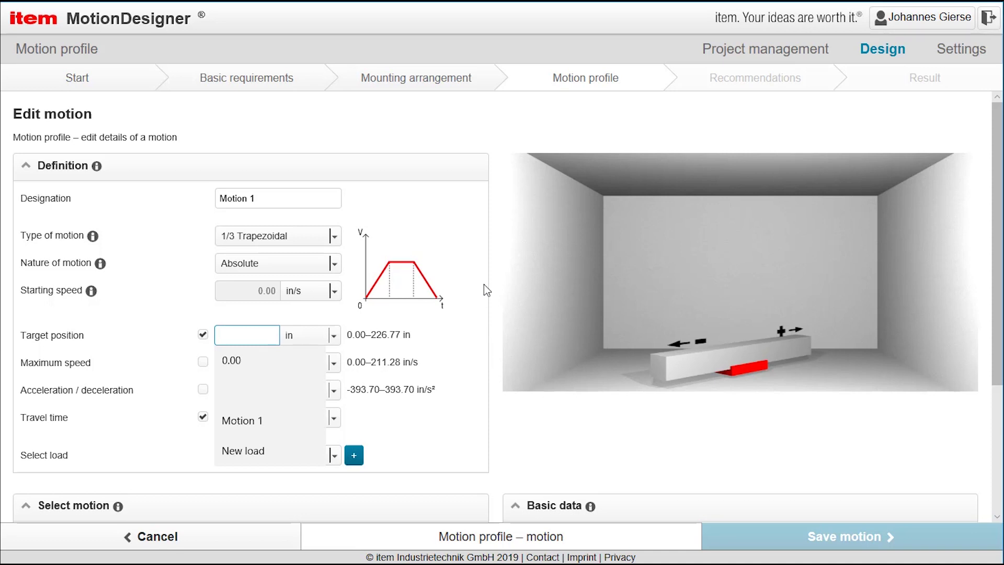
- Give Motion 1 a 100 in target position and a 200 in/s maximum speed limit
type("100")
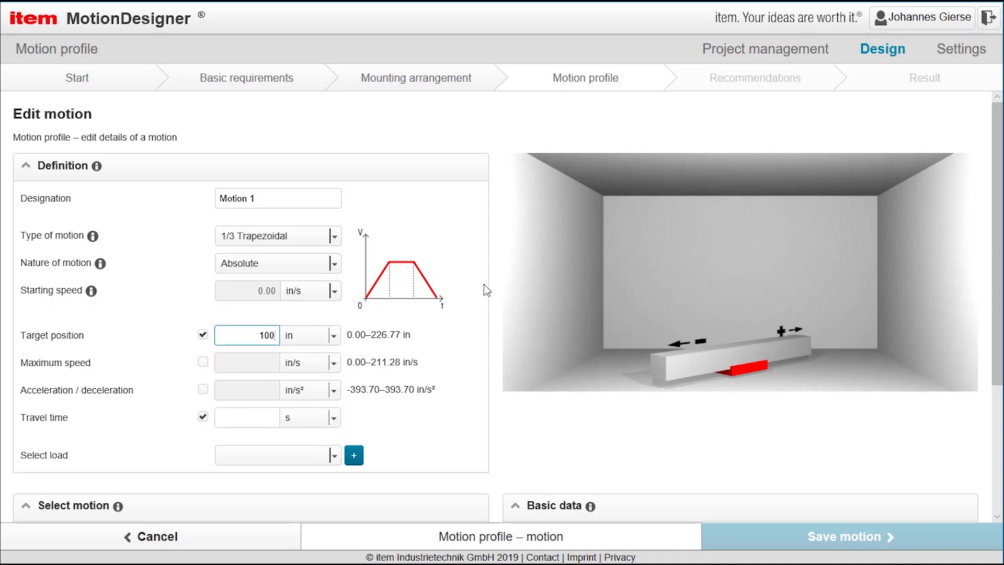
left_click(450, 433)
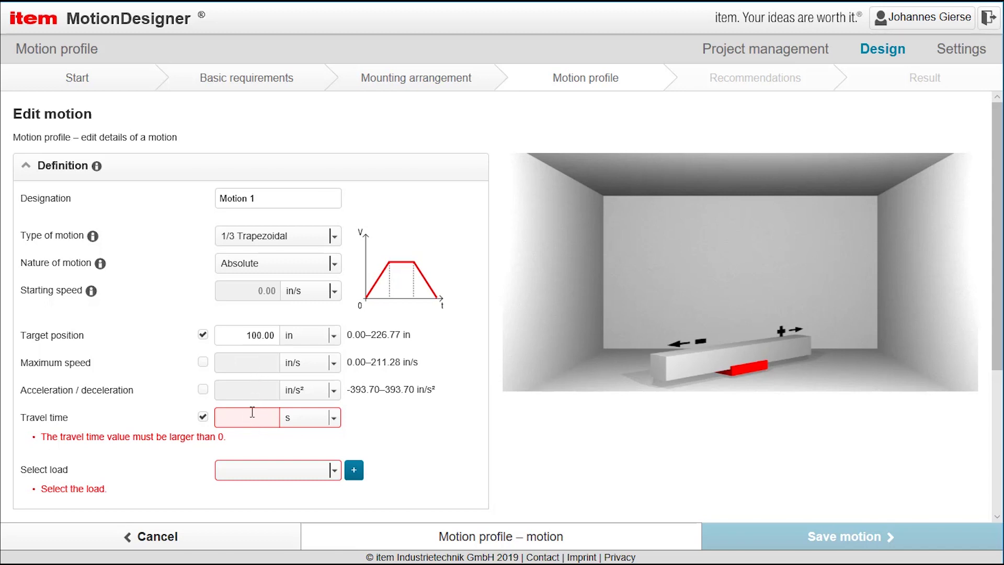
left_click(203, 363)
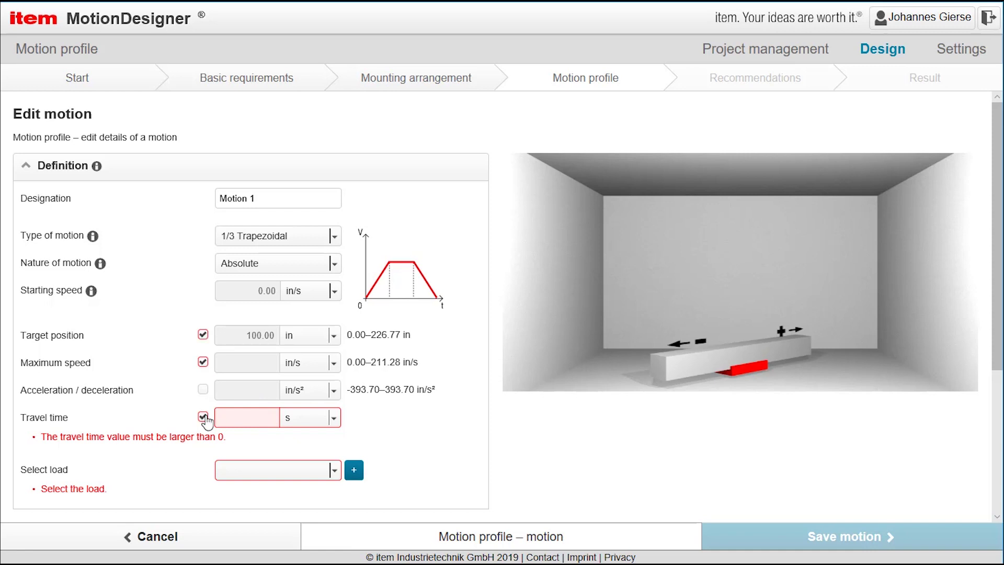
left_click(203, 417)
left_click(250, 361)
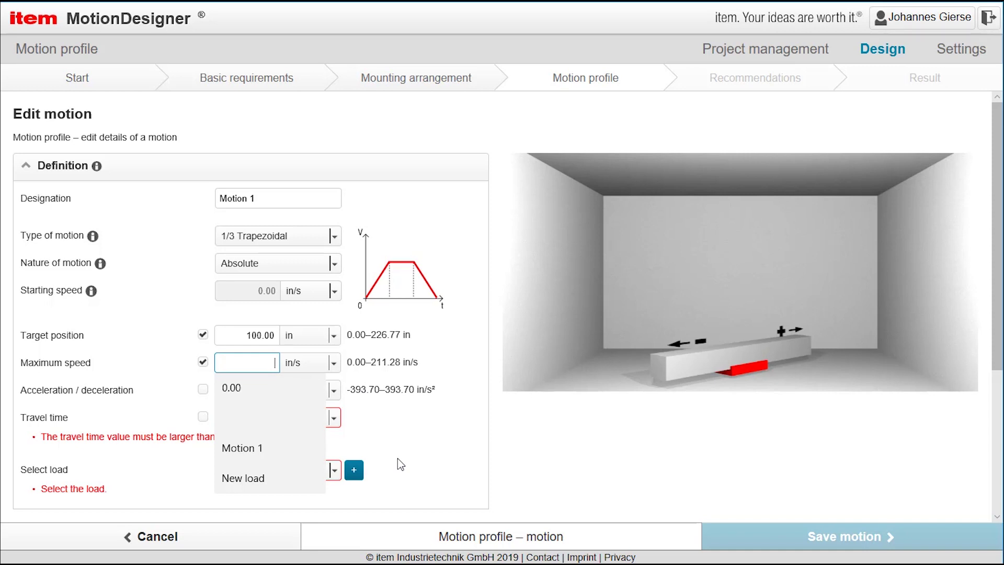
type("200")
left_click(444, 458)
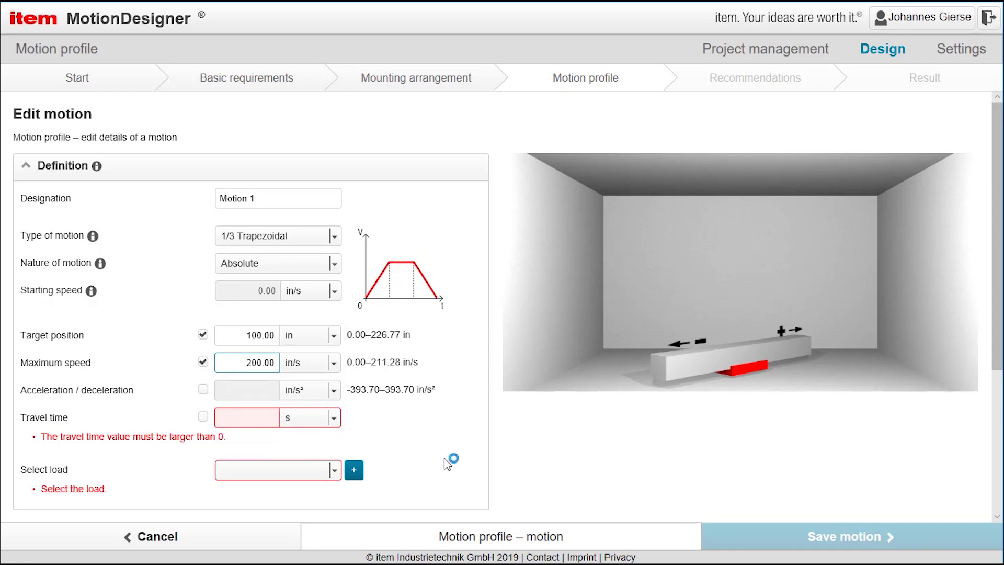
- Assign the Printhead load to Motion 1 and save it
left_click(335, 461)
left_click(309, 471)
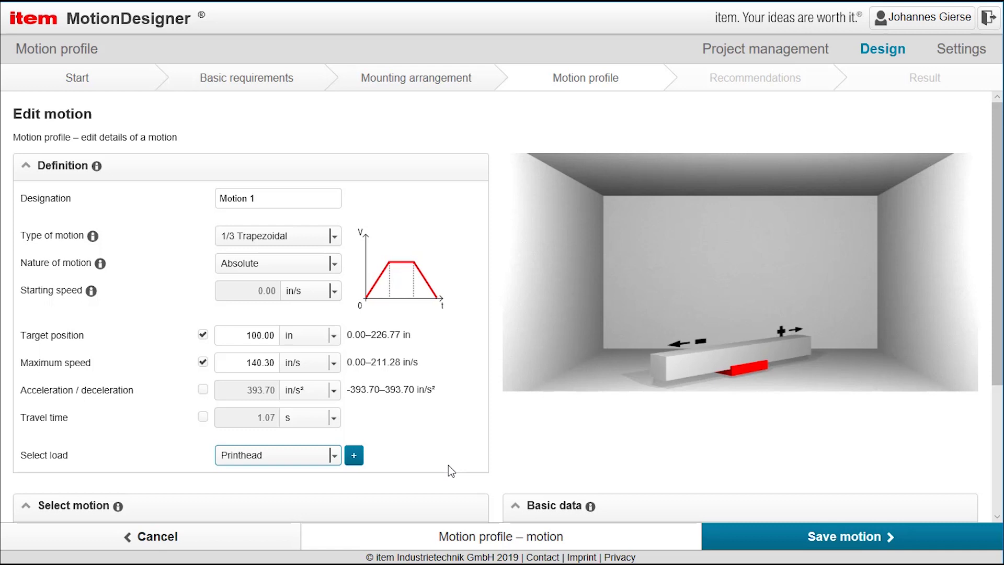
left_click(828, 538)
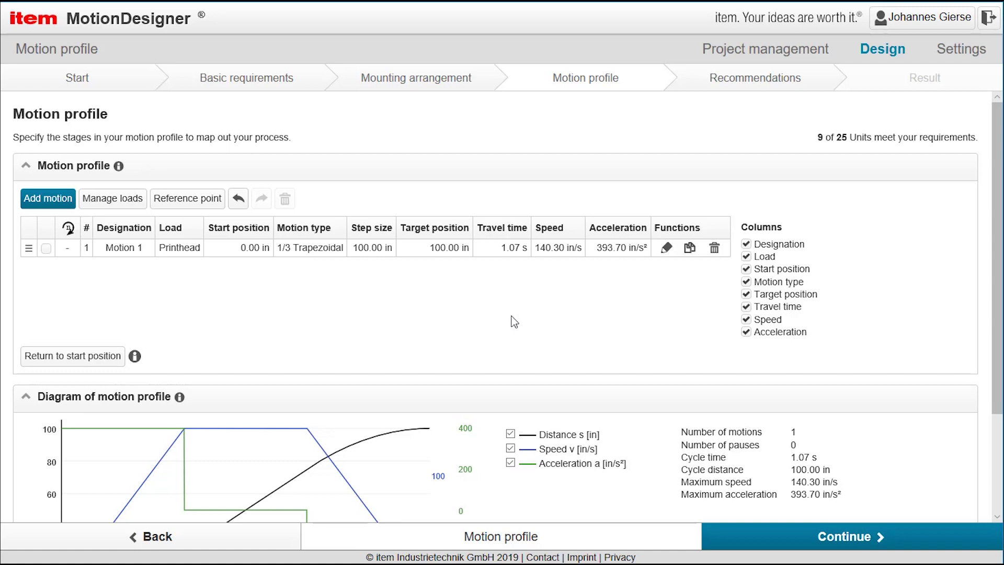
- Add and save Motion 2, returning the Printhead from 100 in back to 0 in
left_click(247, 254)
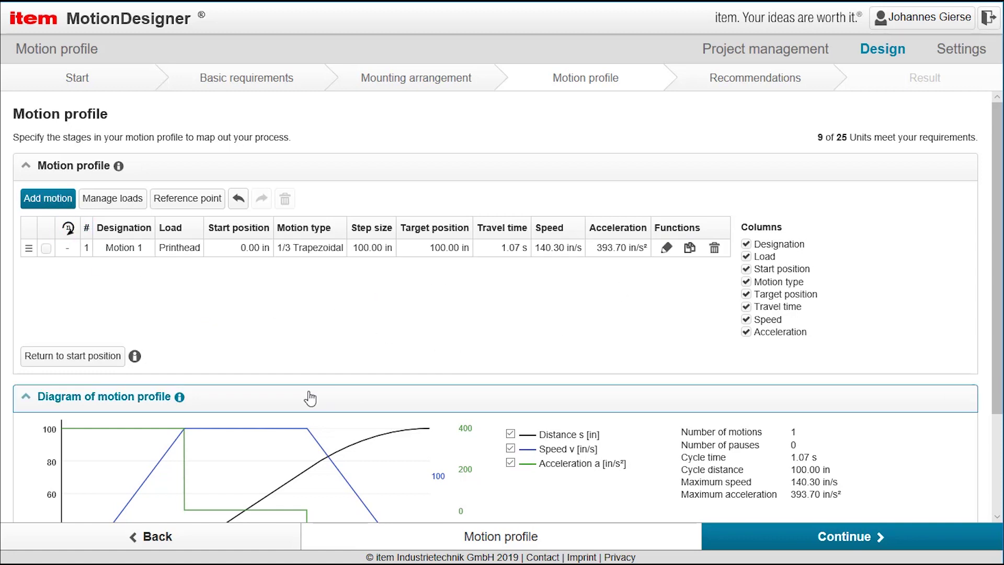
left_click(63, 359)
left_click(633, 309)
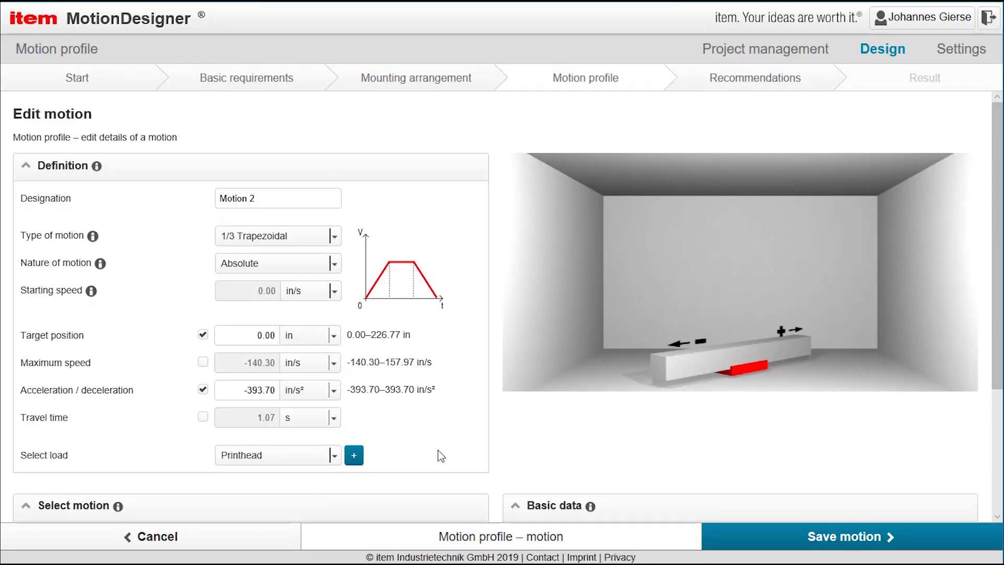
left_click(866, 546)
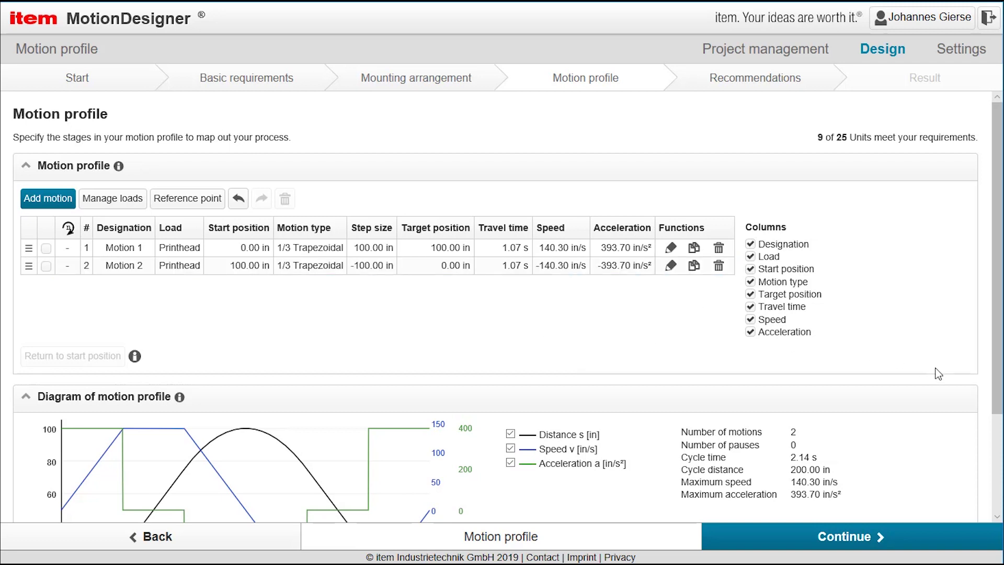
left_click_drag(998, 397, 1000, 498)
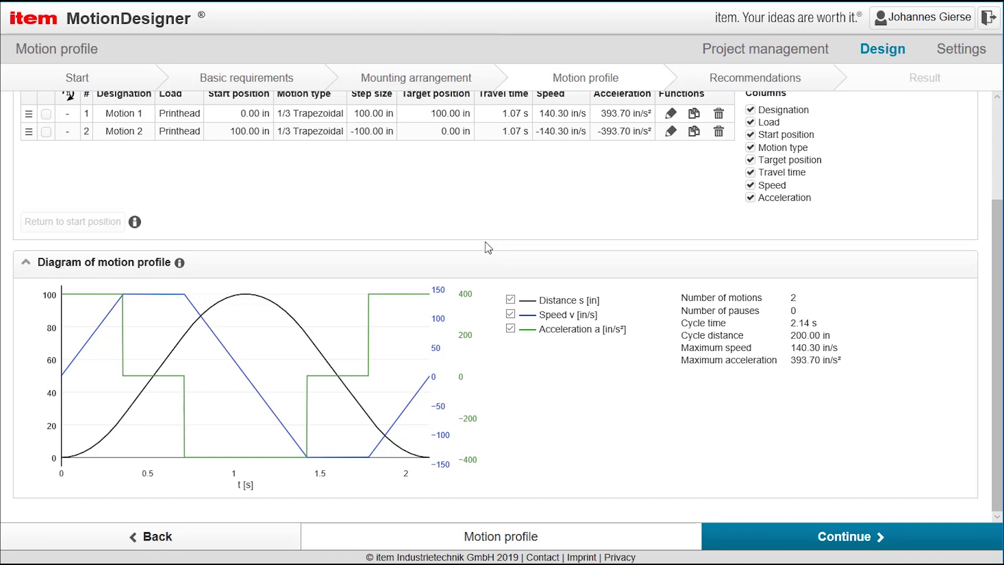
scroll(978, 398, "up", 3)
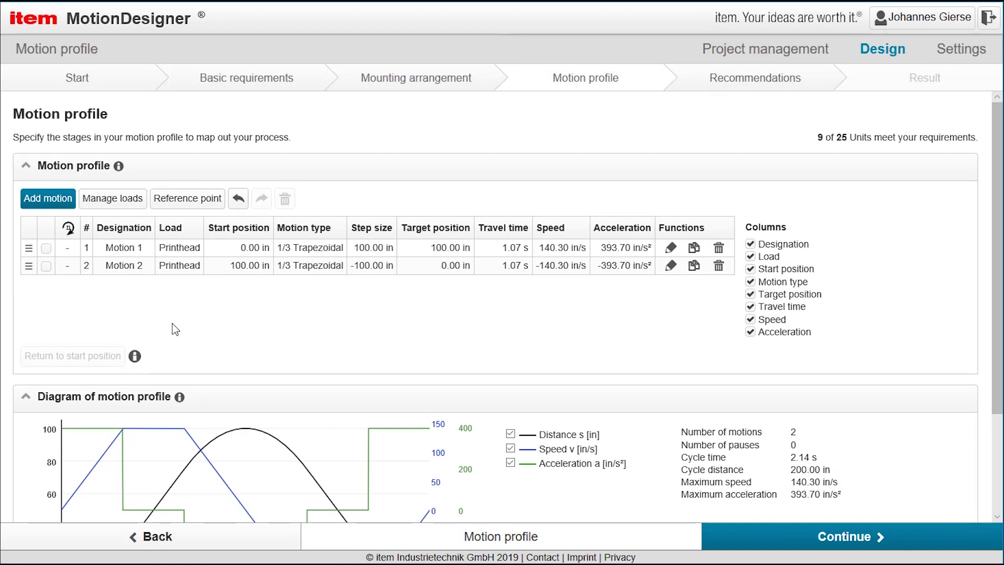
- Go to the recommended linear units, try selecting KLE 6 60x60 LR, and re-tick the Timing Belt filter
left_click(841, 538)
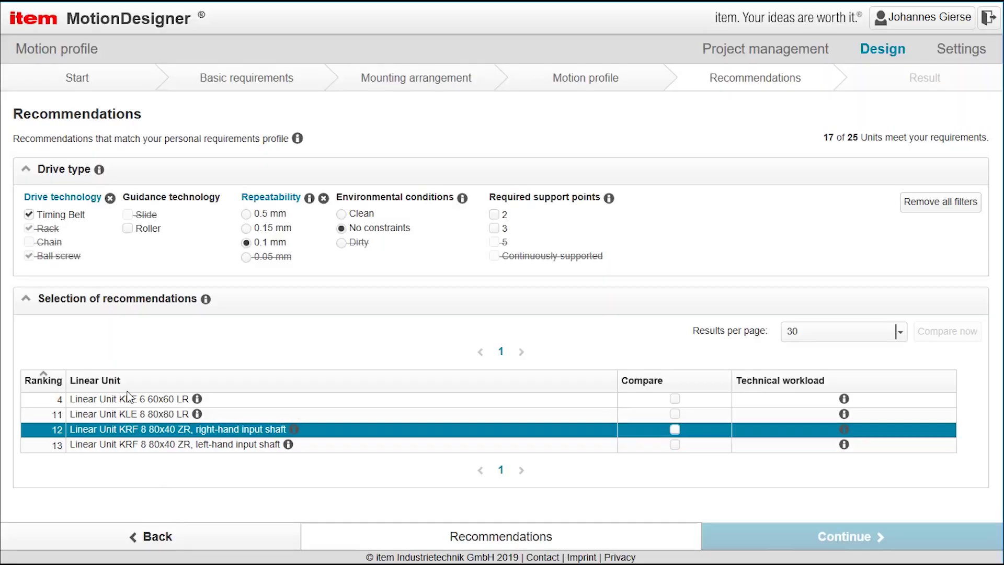
left_click(130, 400)
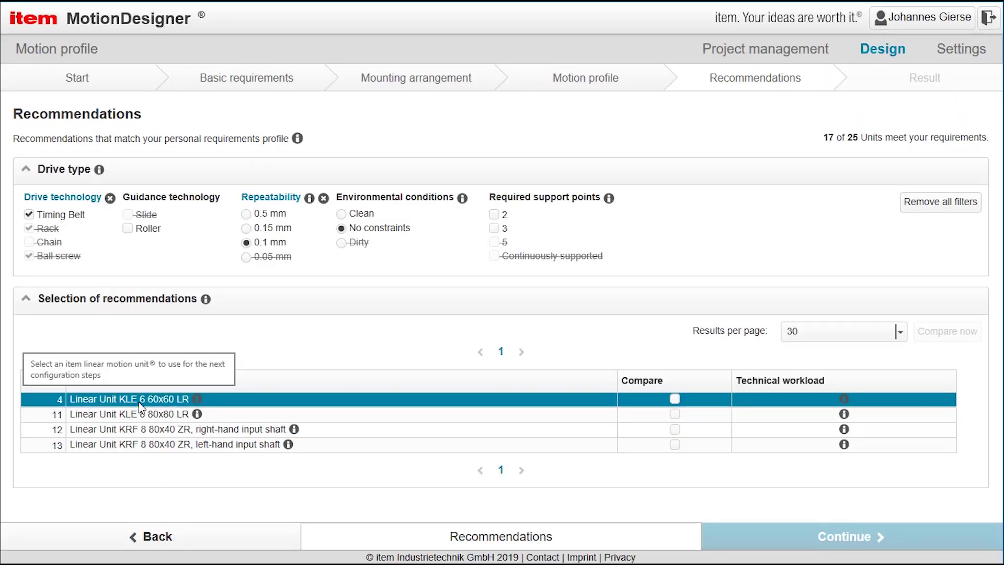
left_click(201, 402)
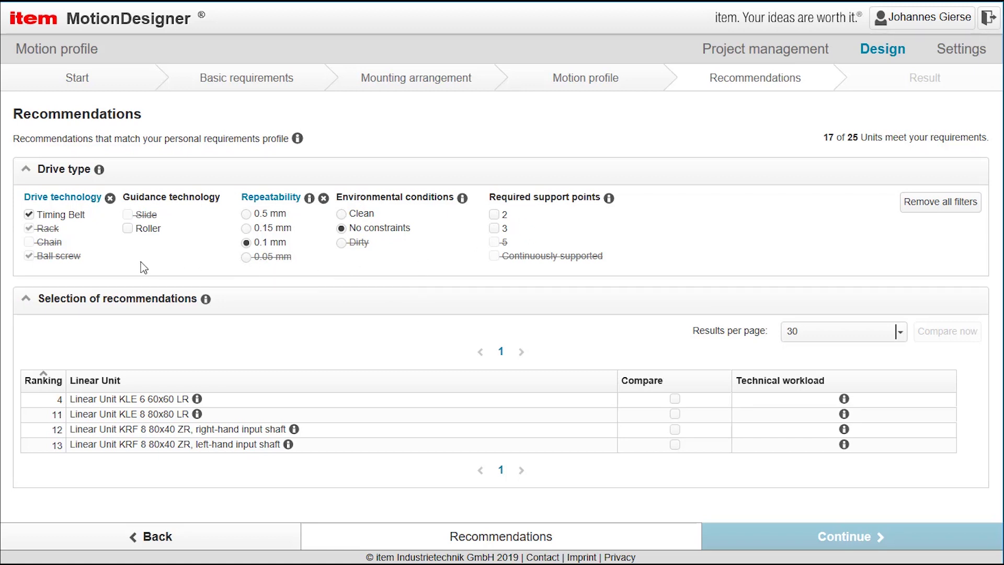
left_click(29, 214)
- Compare Linear Unit KLE 6 60x60 LR side by side with the KRF 8 80x40 ZR
left_click(675, 400)
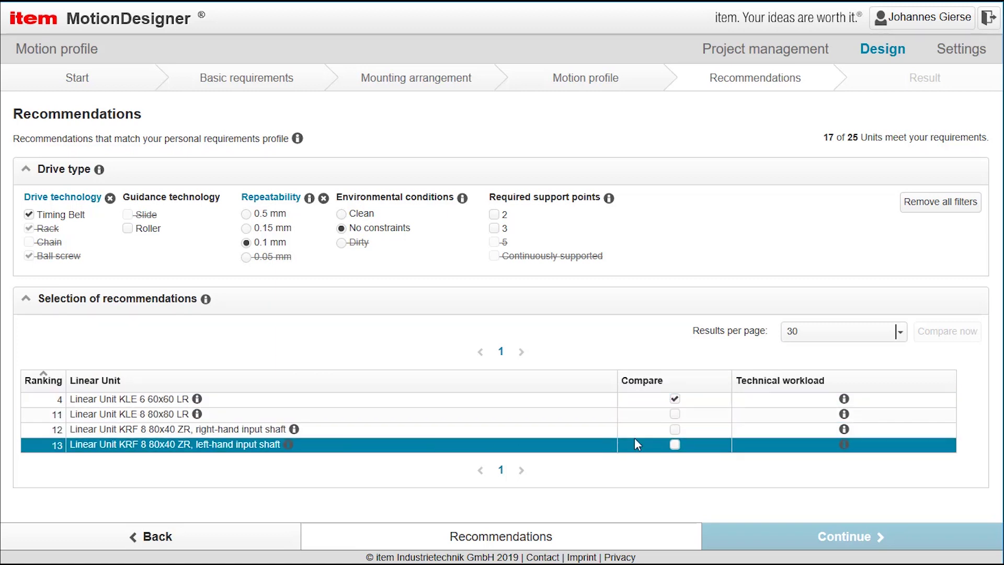
left_click(675, 430)
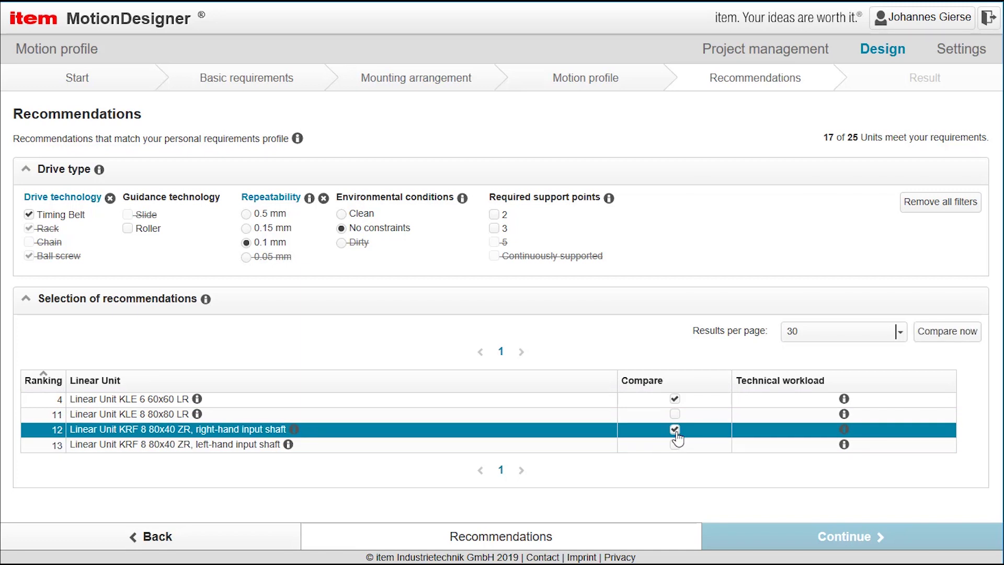
left_click(946, 335)
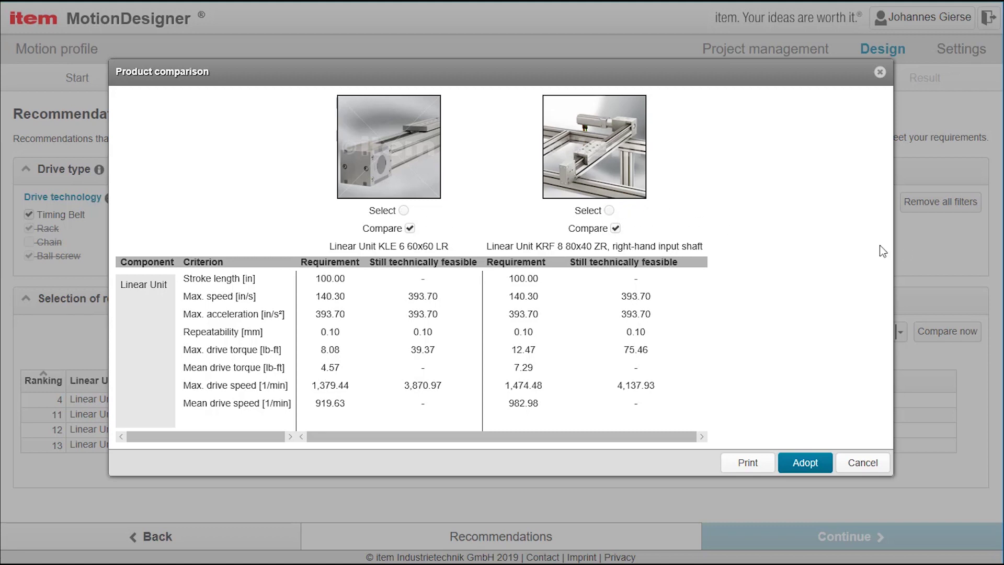
- Adopt KLE 6 60x60 LR as Your choice and scroll down the recommendation list
left_click(403, 211)
left_click(806, 463)
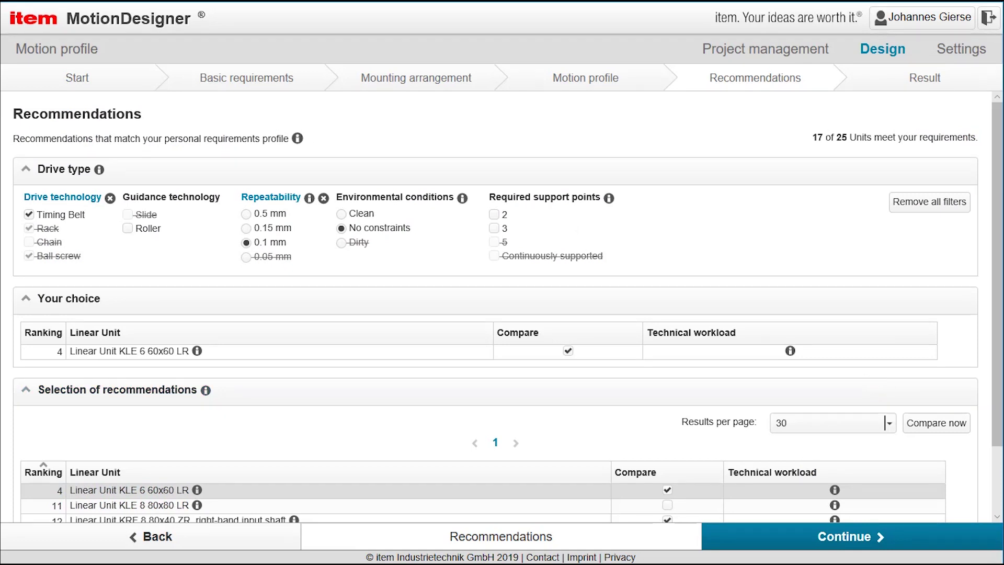
scroll(502, 314, "down", 2)
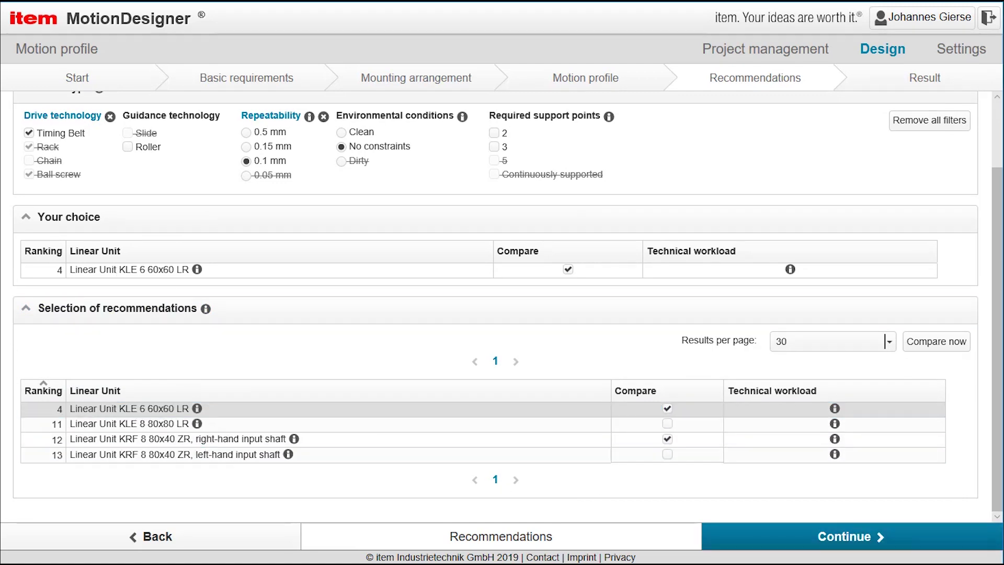
- Continue to the Result page and add the Proximity Switch KLE 6 60x60 - 1NC
left_click(866, 539)
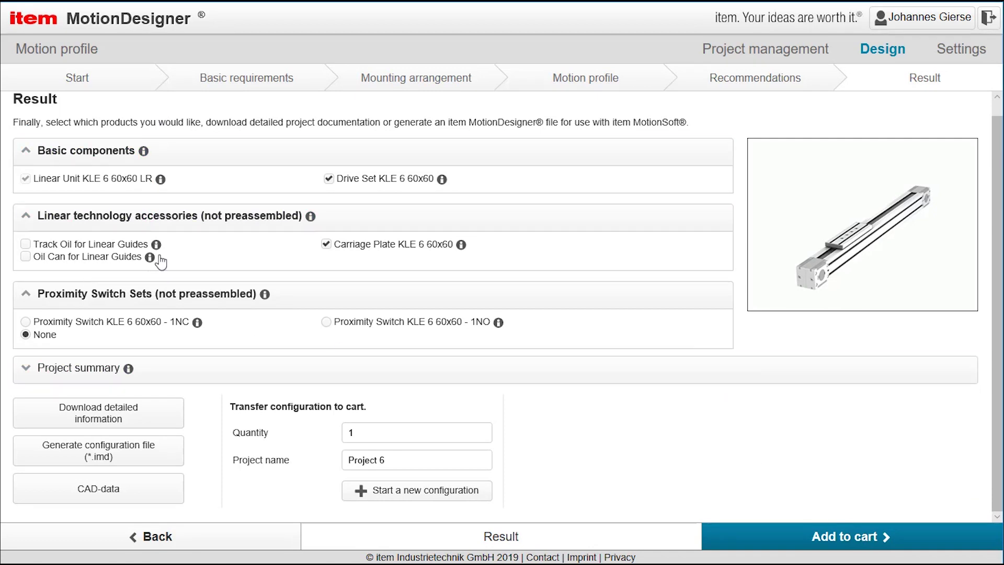
left_click(25, 321)
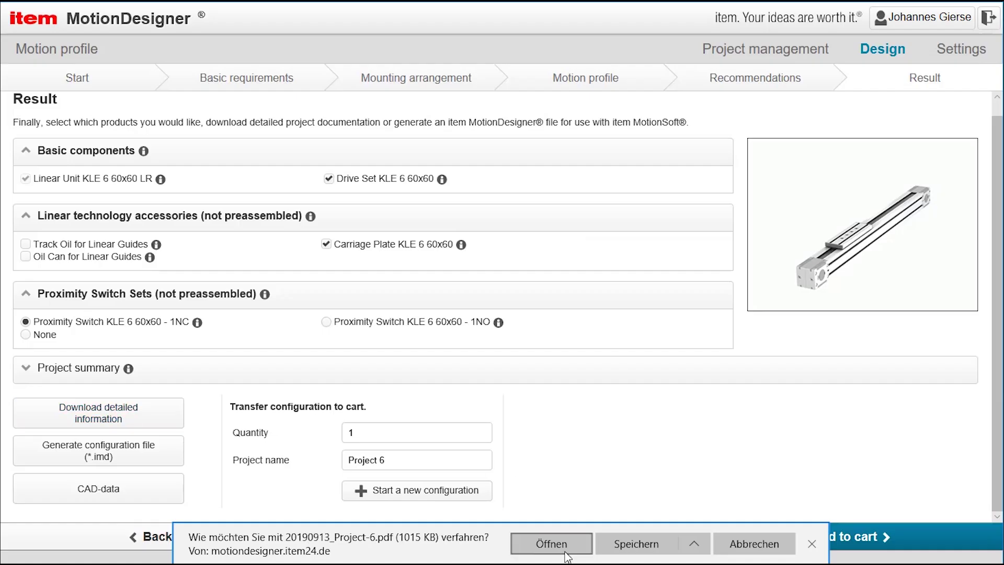
- Open 20190913_Project-6.pdf and read down through it to the motion profile chart
left_click(566, 554)
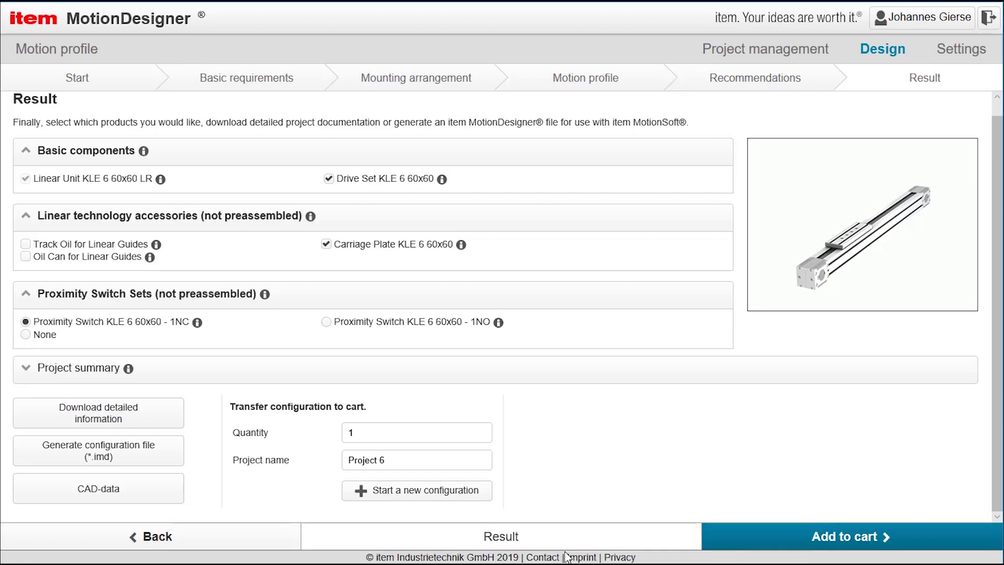
scroll(602, 391, "down", 12)
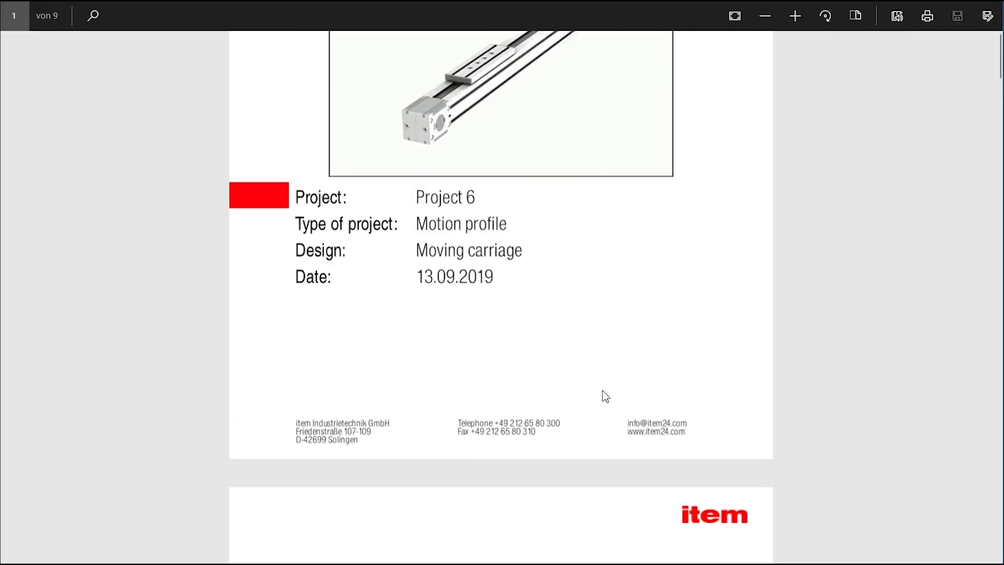
scroll(605, 397, "down", 15)
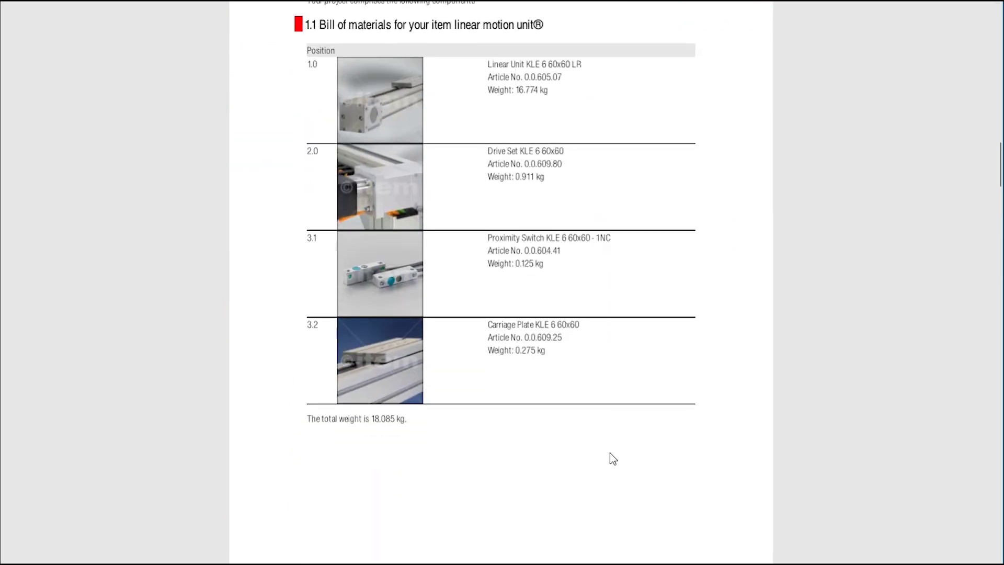
scroll(612, 460, "down", 2)
scroll(614, 461, "up", 2)
scroll(632, 287, "down", 10)
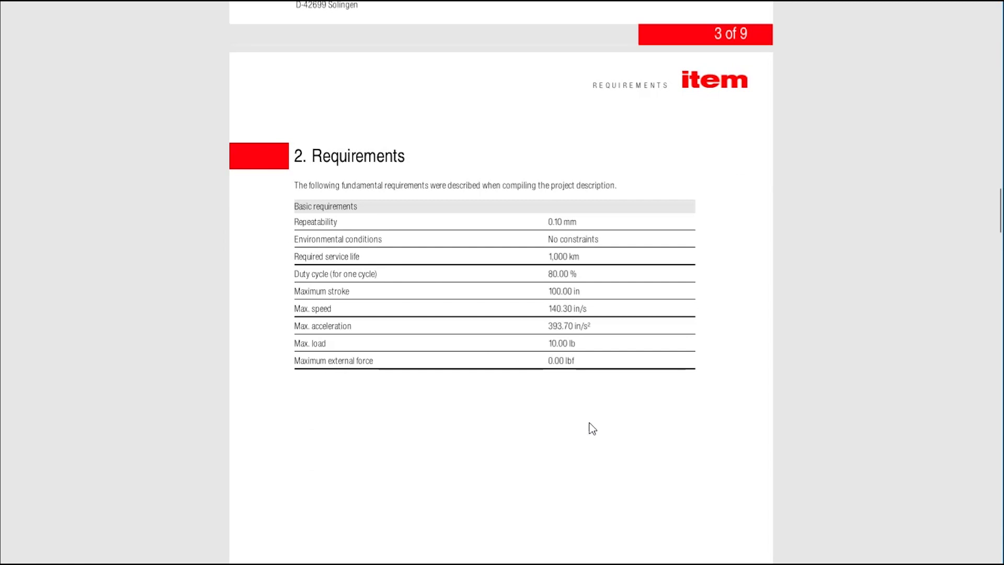
scroll(574, 403, "down", 5)
scroll(530, 379, "down", 8)
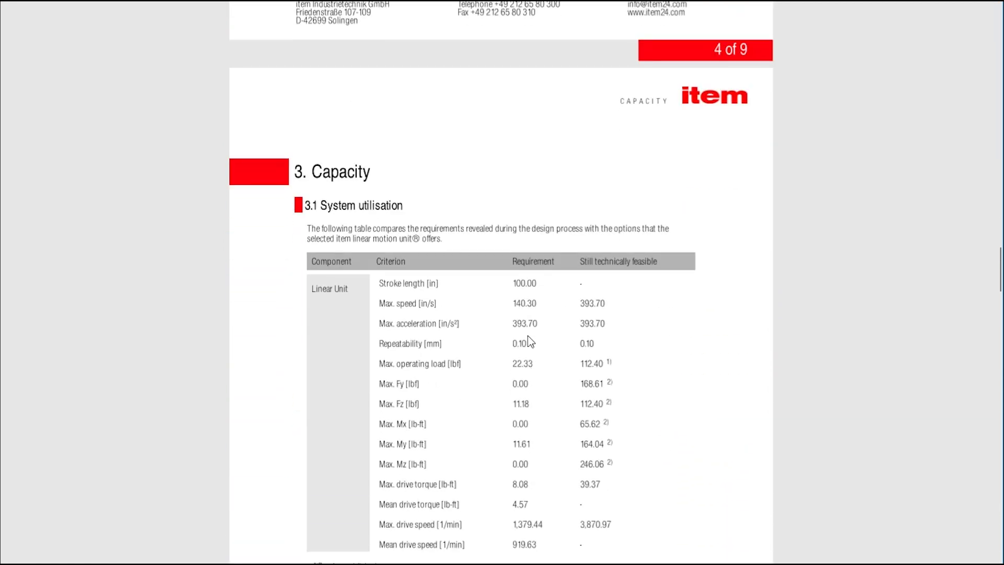
scroll(526, 328, "down", 3)
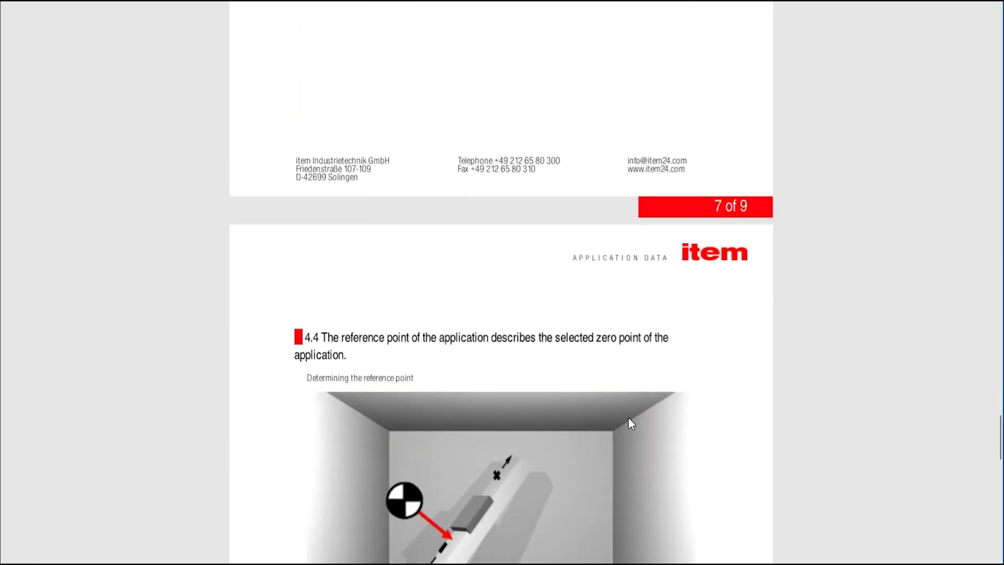
scroll(471, 416, "down", 12)
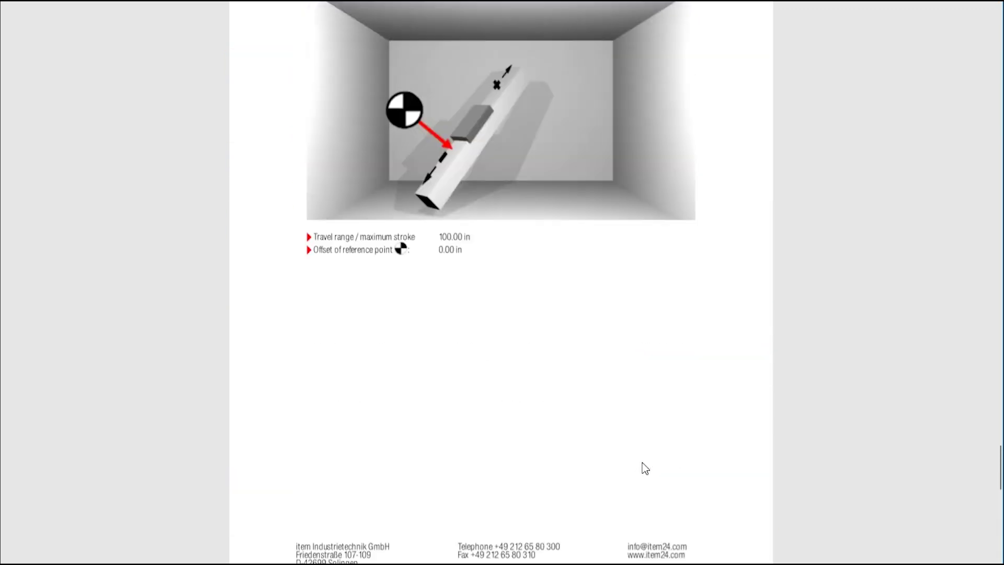
- Scroll the report back up to the section 3.1 System utilisation table
scroll(642, 462, "up", 20)
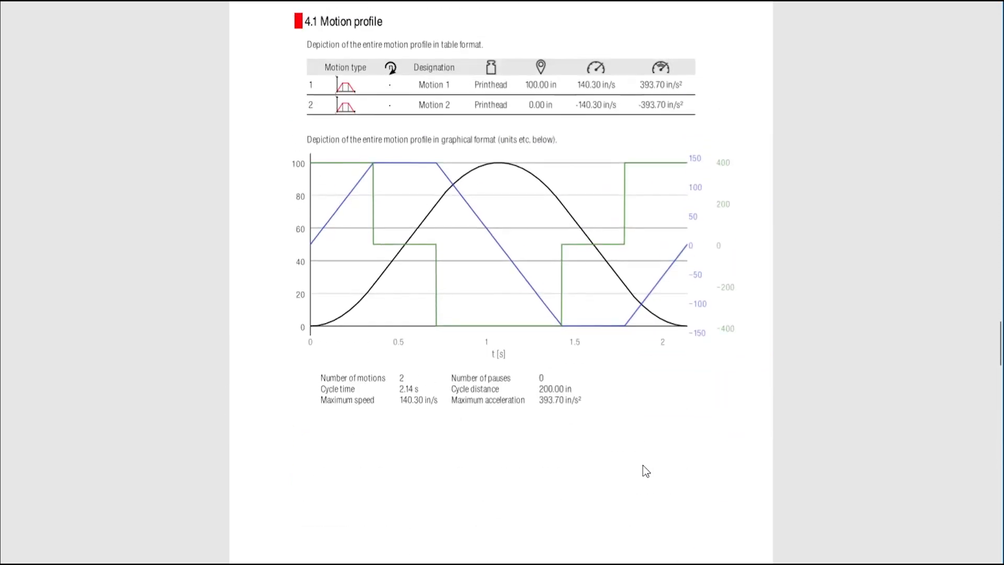
scroll(647, 471, "up", 15)
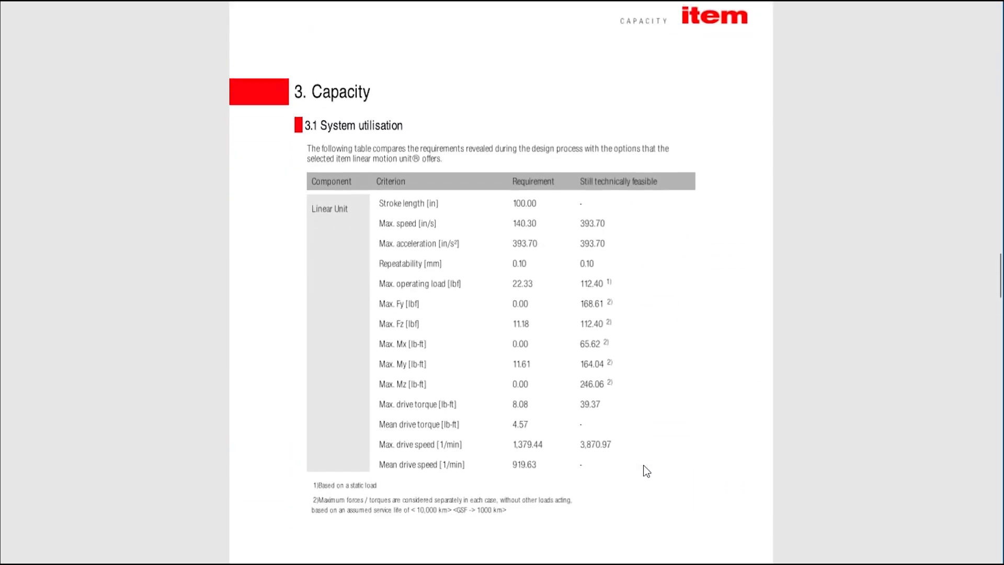
scroll(647, 471, "down", 2)
scroll(647, 471, "up", 3)
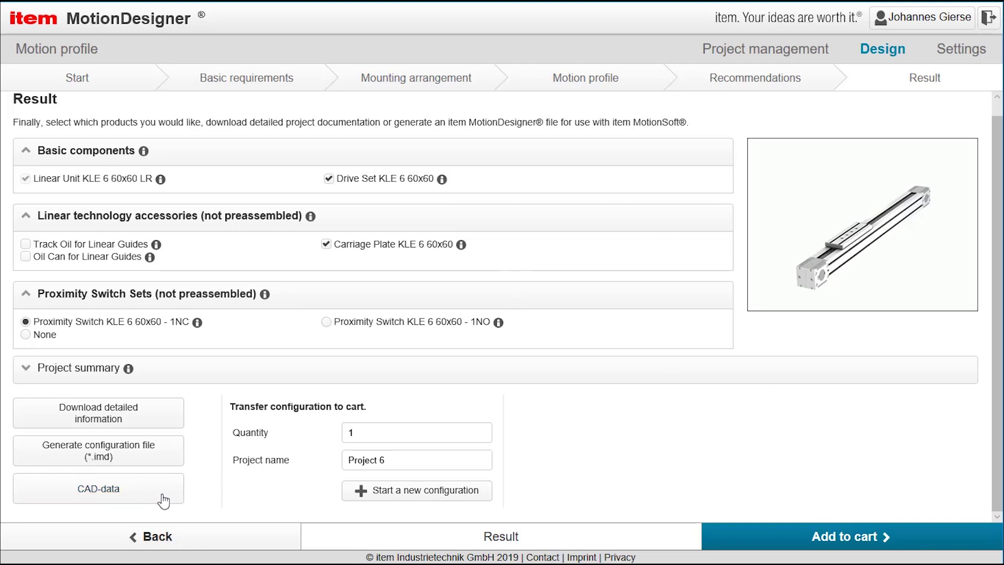
- Show the CAD-data window and look through the available download formats without choosing one
left_click(90, 497)
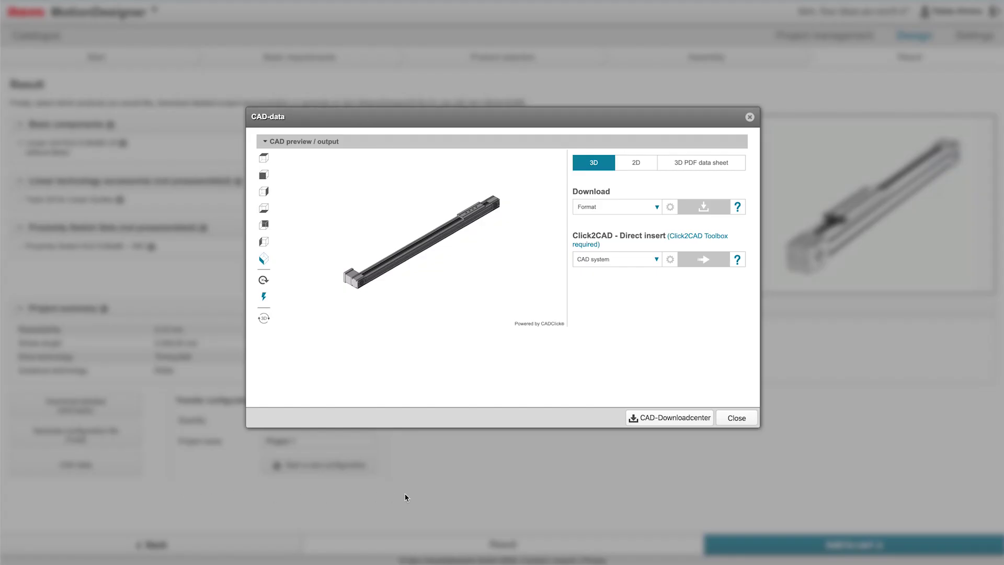
left_click(657, 209)
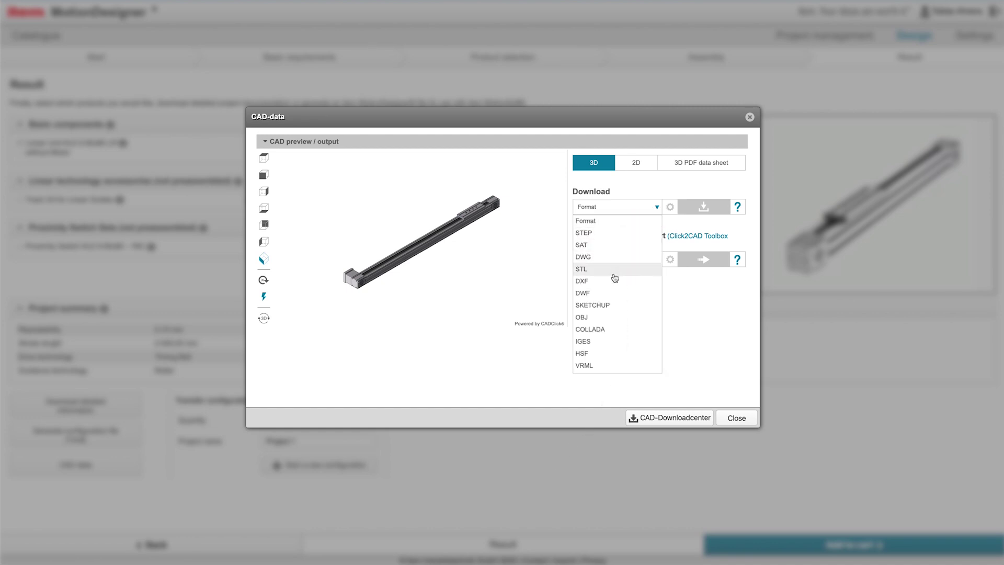
scroll(615, 306, "down", 3)
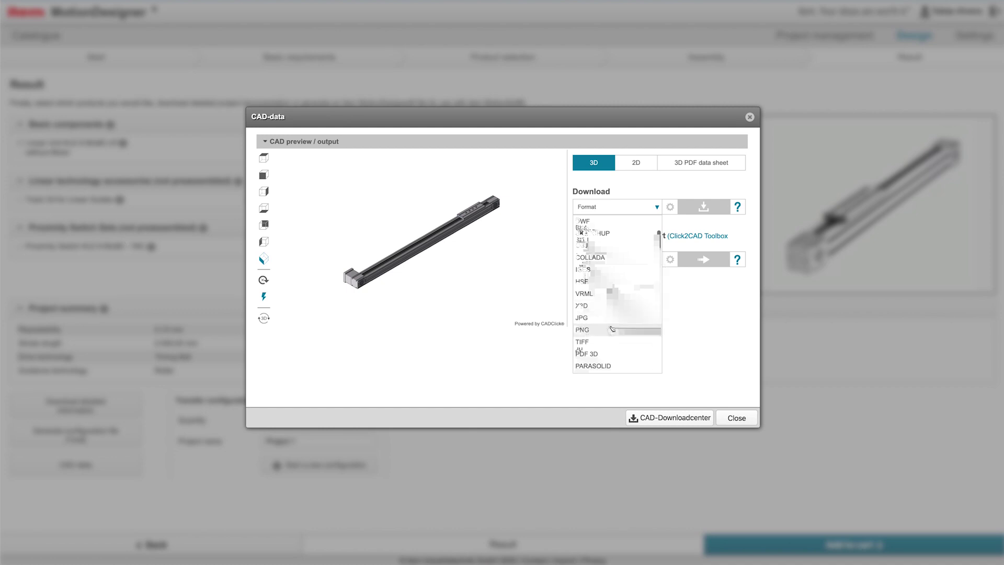
scroll(611, 330, "up", 3)
scroll(654, 224, "down", 3)
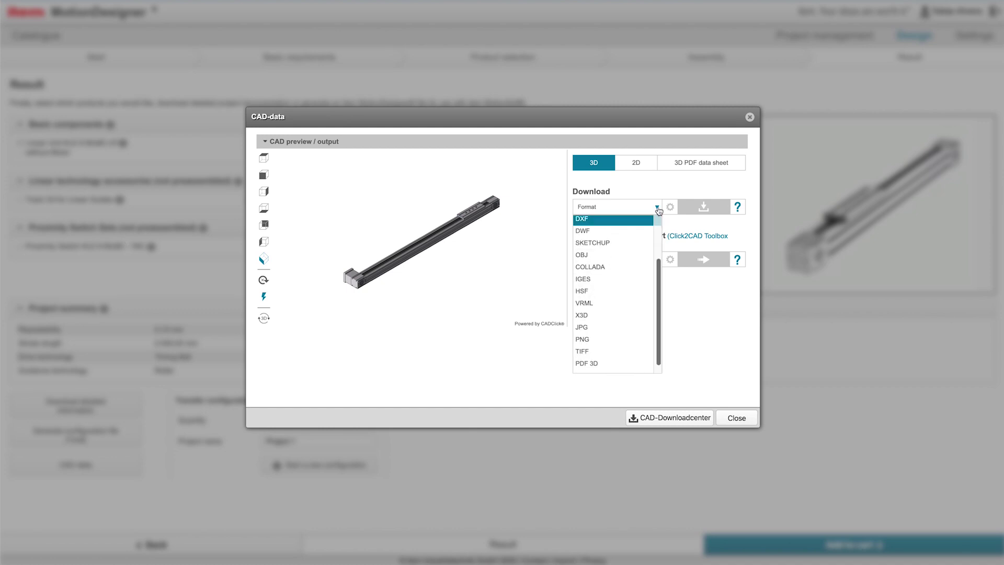
left_click(657, 210)
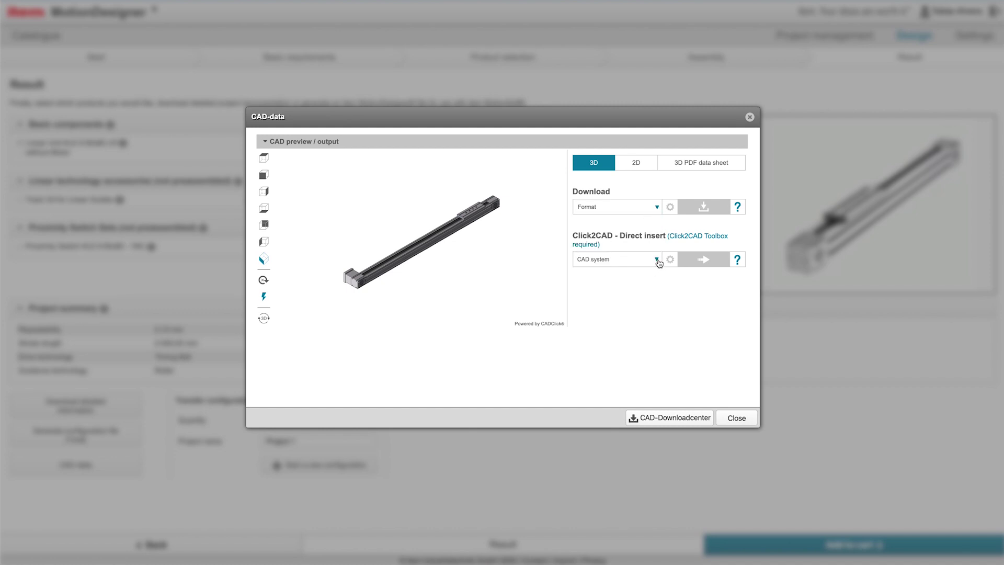
- Browse the Click2CAD supported CAD systems, then close the CAD-data window
left_click(657, 260)
scroll(630, 288, "down", 3)
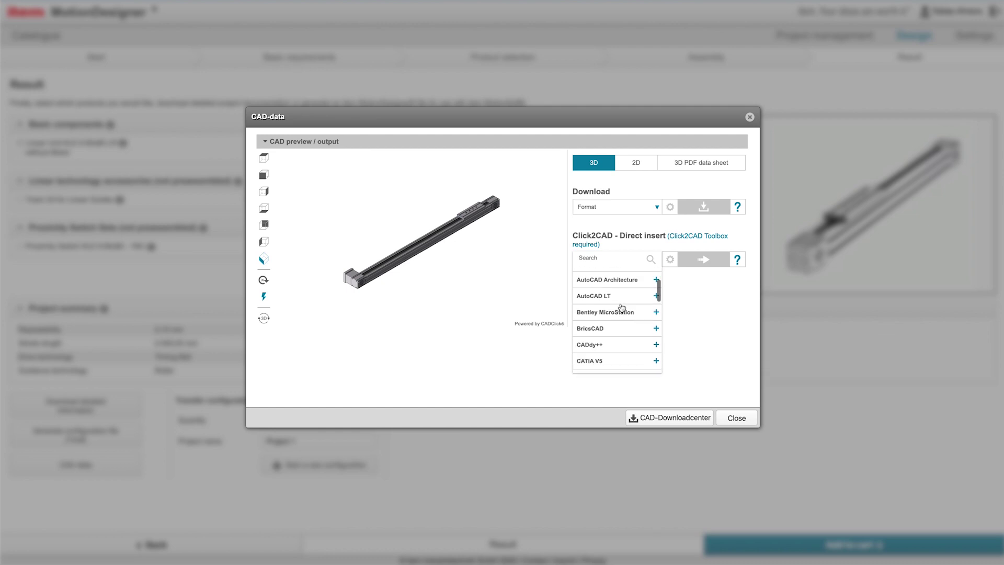
scroll(620, 315, "down", 6)
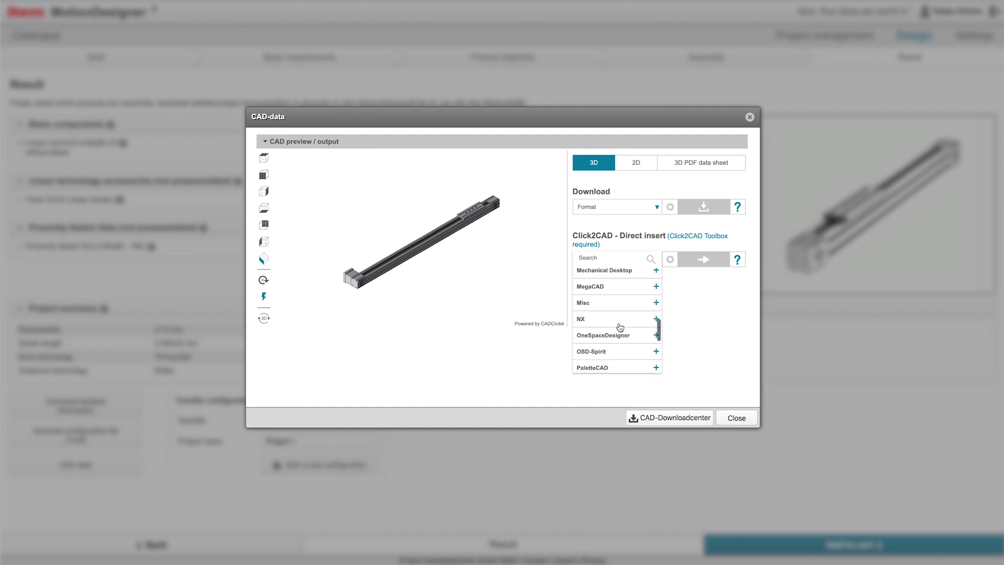
scroll(621, 327, "down", 5)
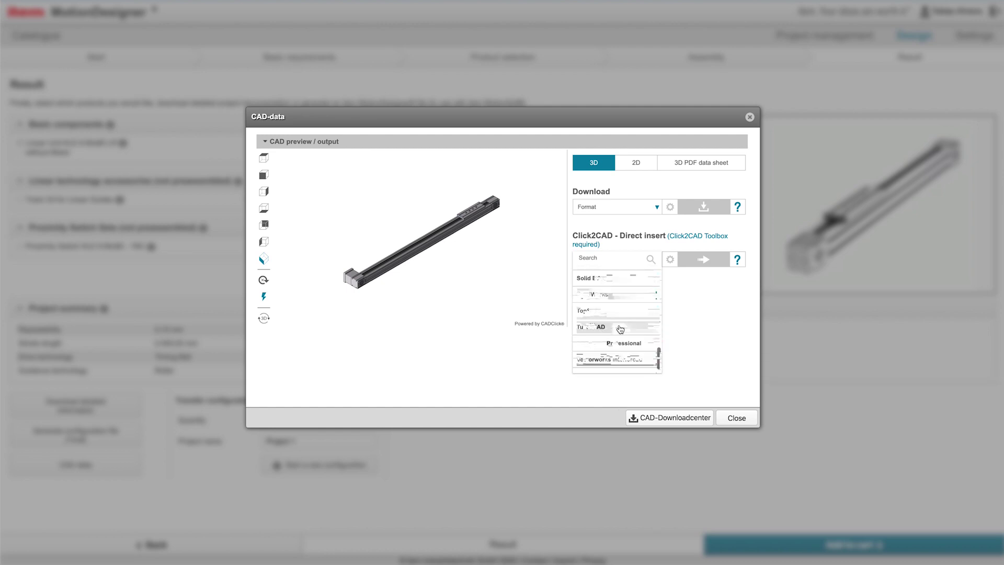
left_click(702, 336)
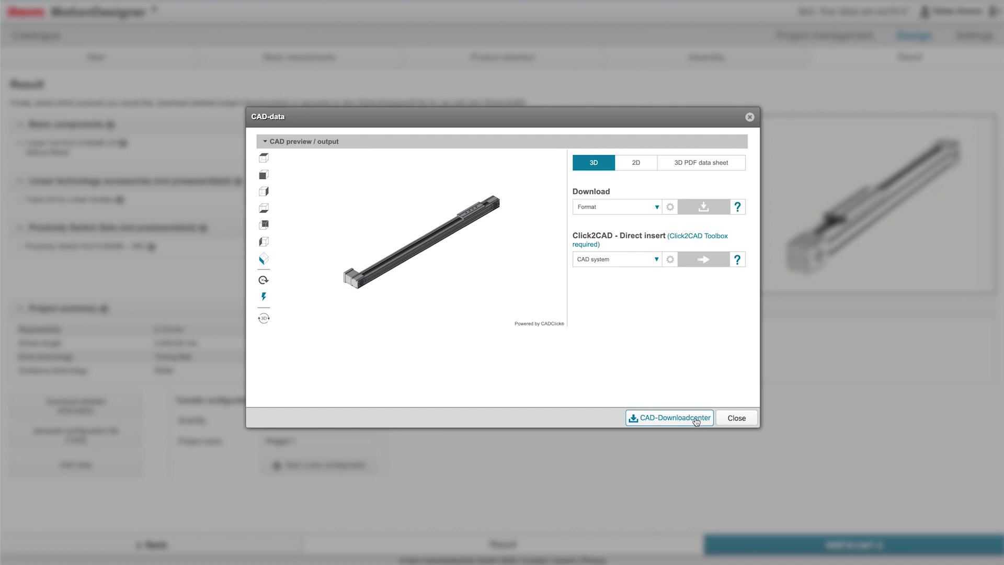
left_click(742, 420)
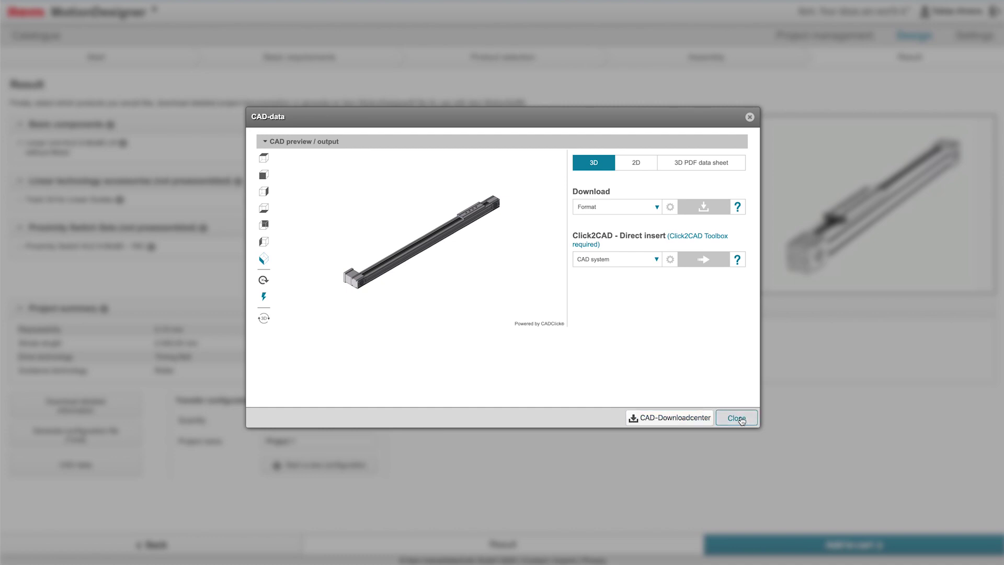